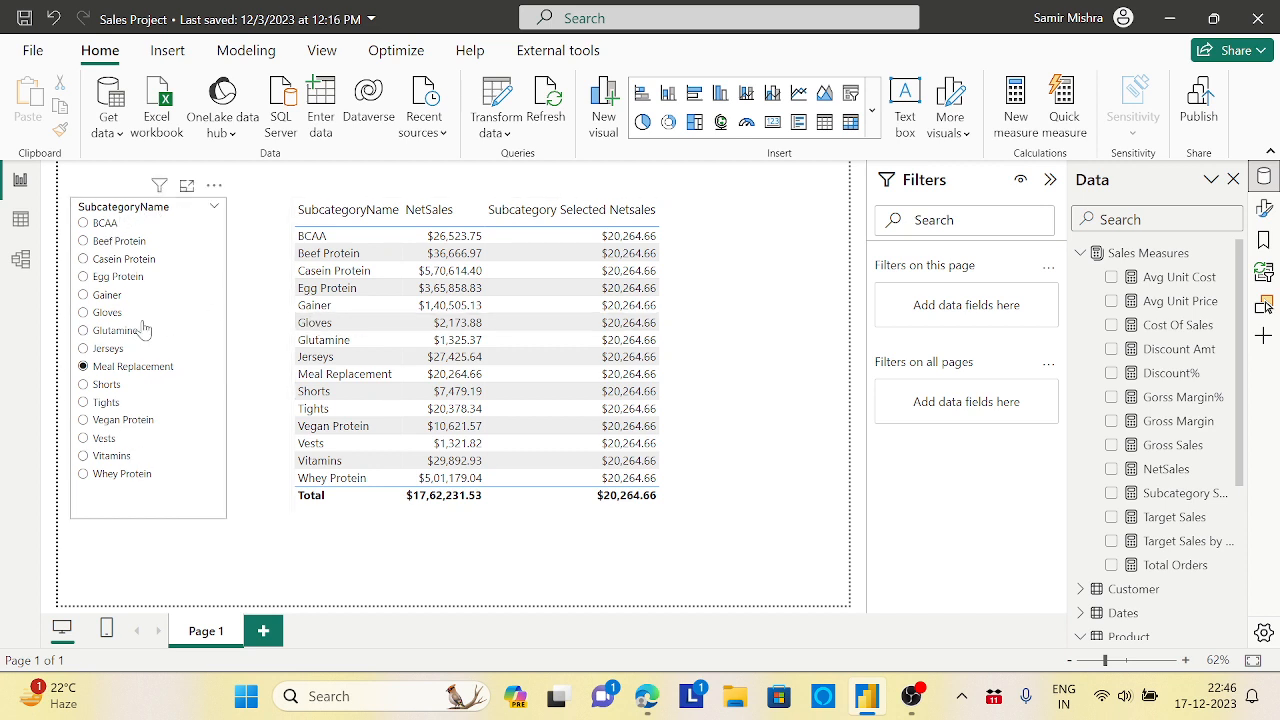
Choose Glutamine in the subcategory slicer and examine the DAX formula of the SubCategory Picker table.
{"action": "left_click", "coordinate": [109, 332]}
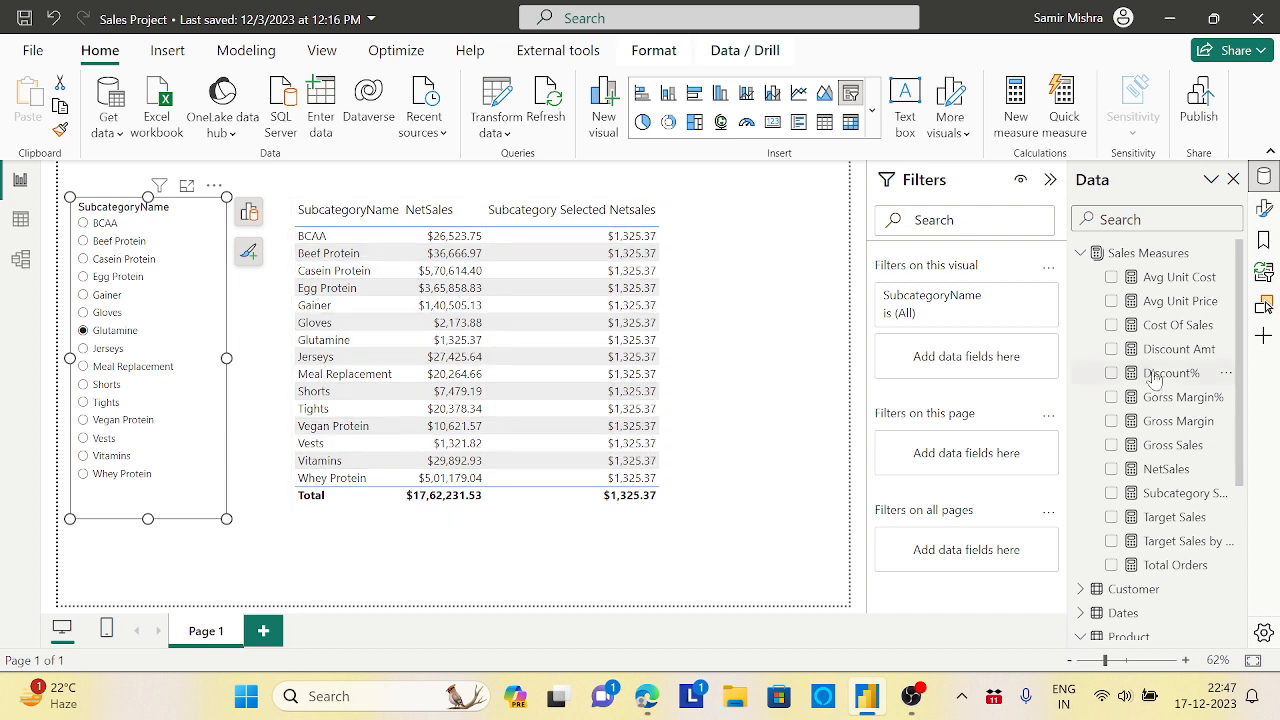
{"action": "left_click", "coordinate": [1081, 255]}
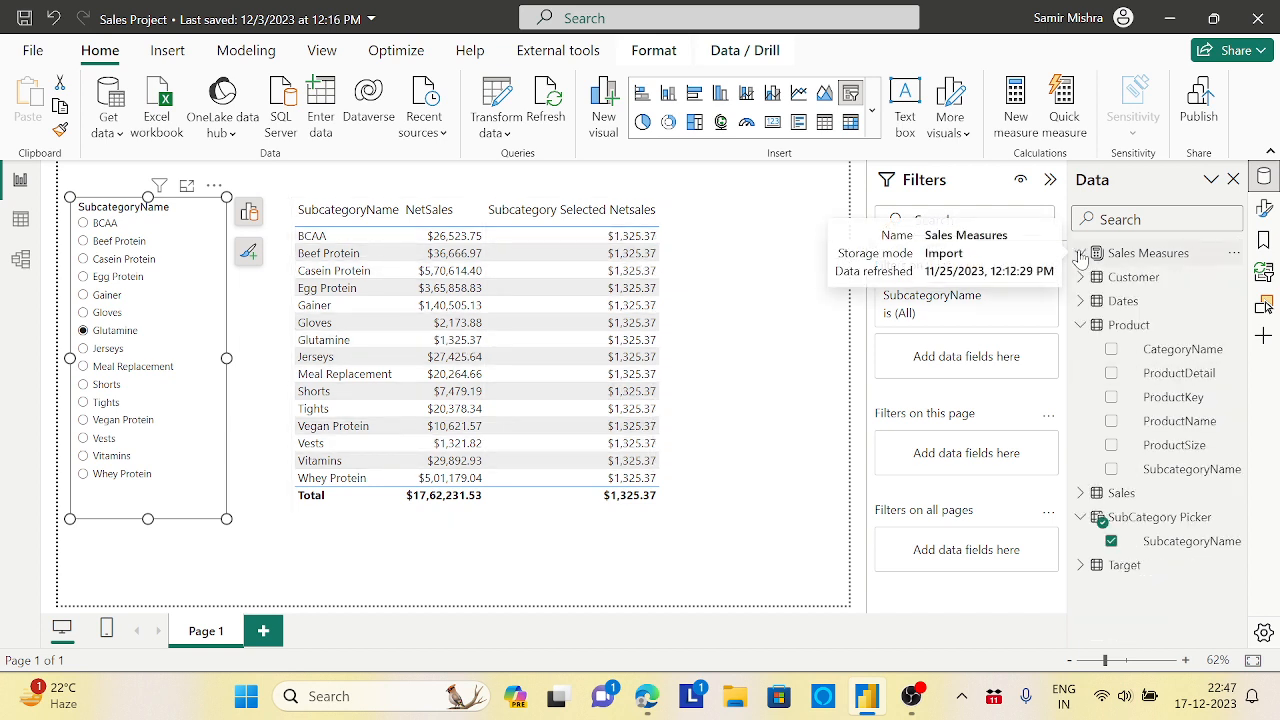
{"action": "left_click", "coordinate": [1084, 327]}
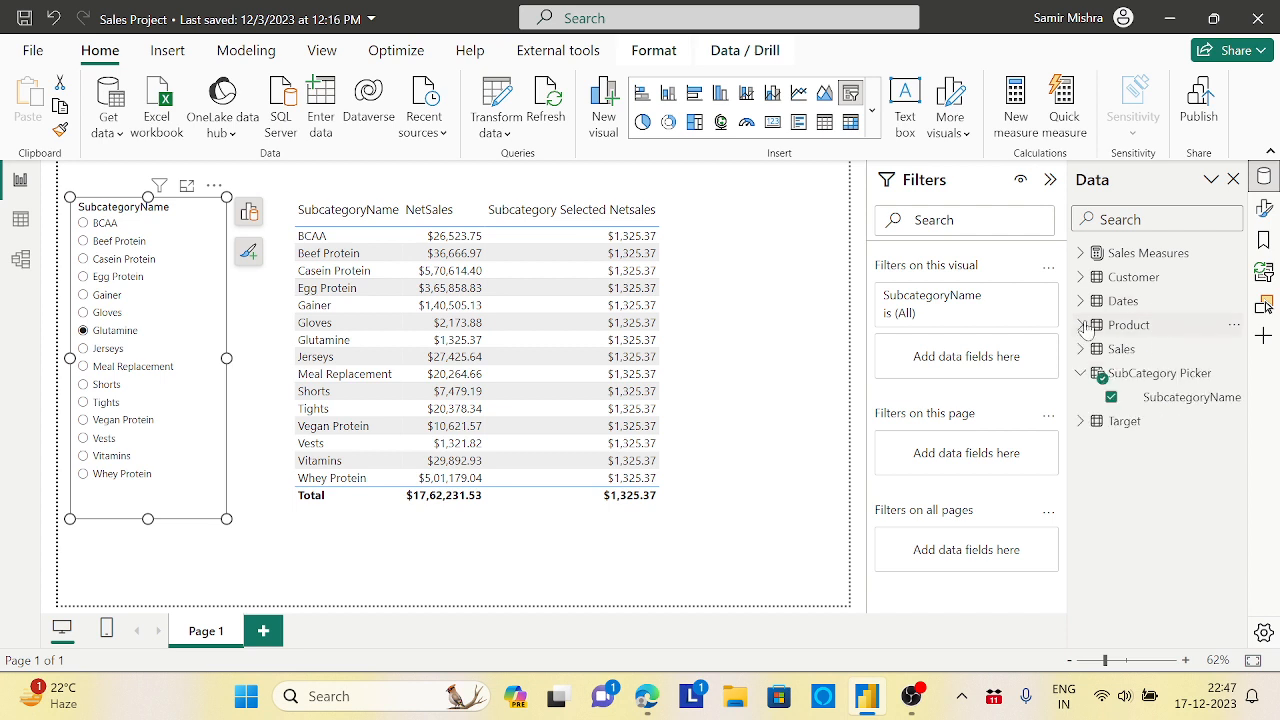
{"action": "left_click", "coordinate": [1155, 374]}
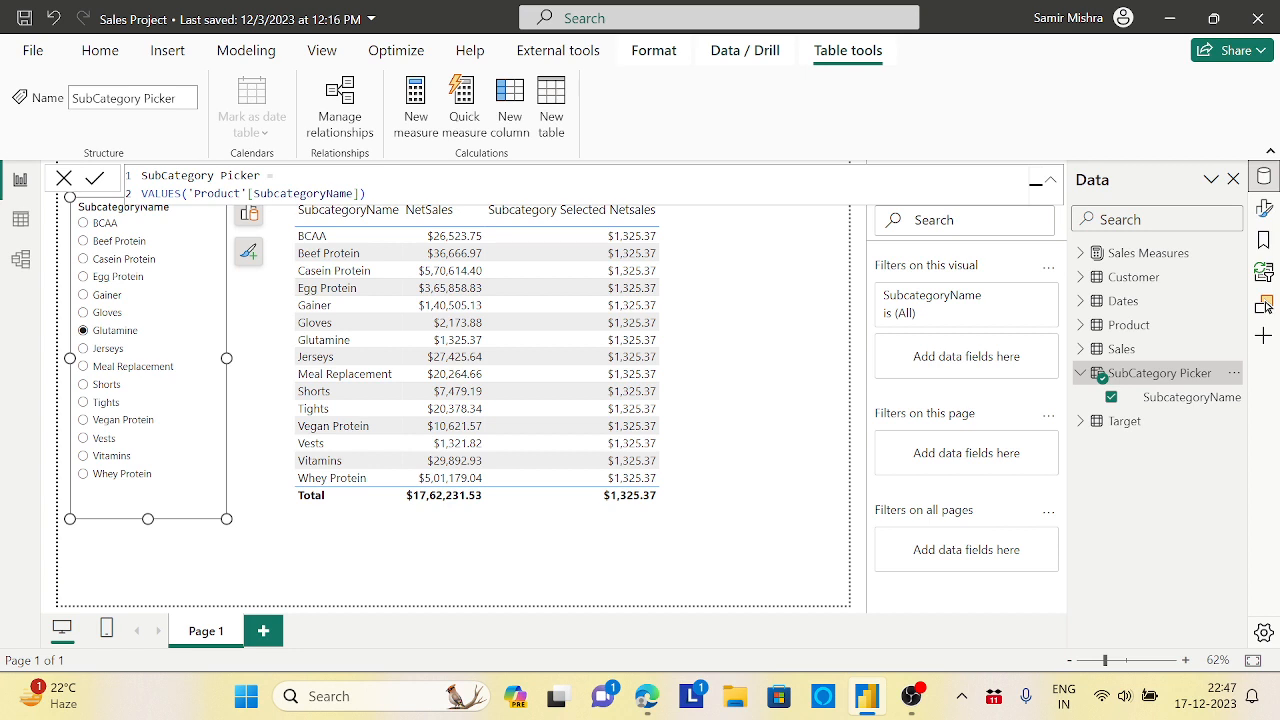
{"action": "left_click_drag", "start_coordinate": [367, 193], "coordinate": [140, 193]}
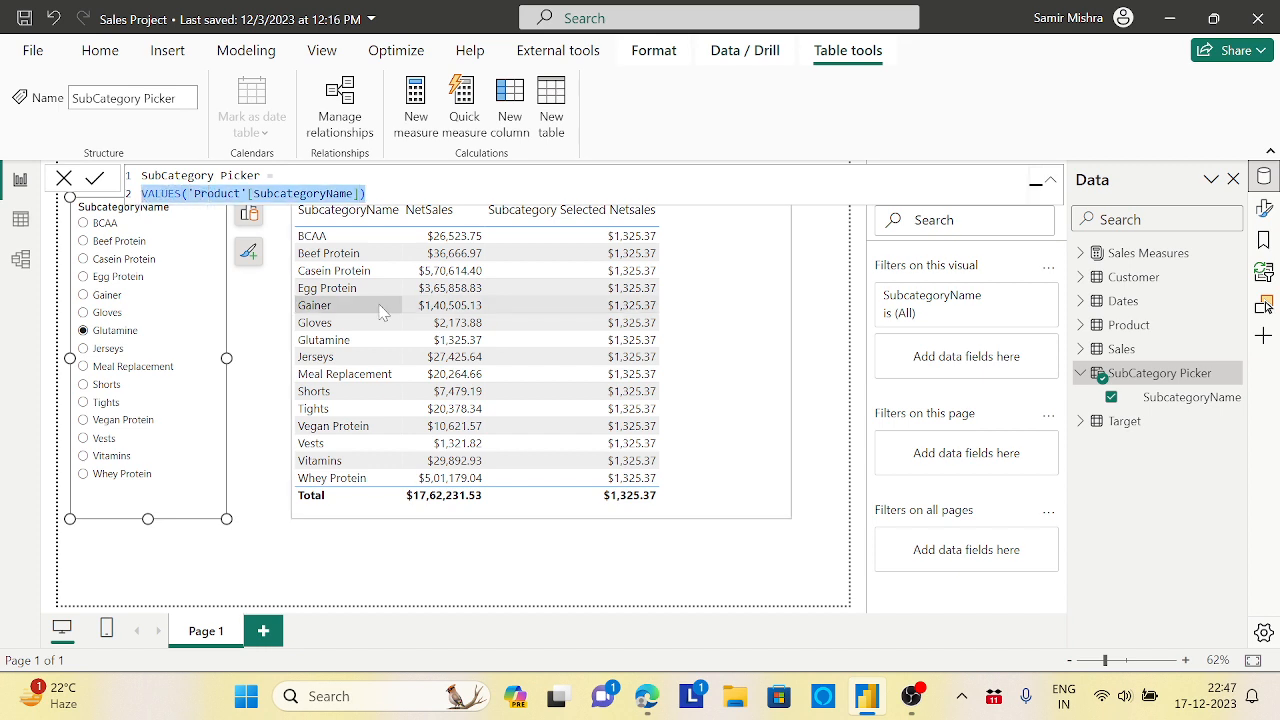
Show the SubCategory Picker table in the data model diagram and move it up, clear of the Sales Measures table.
{"action": "left_click", "coordinate": [21, 260]}
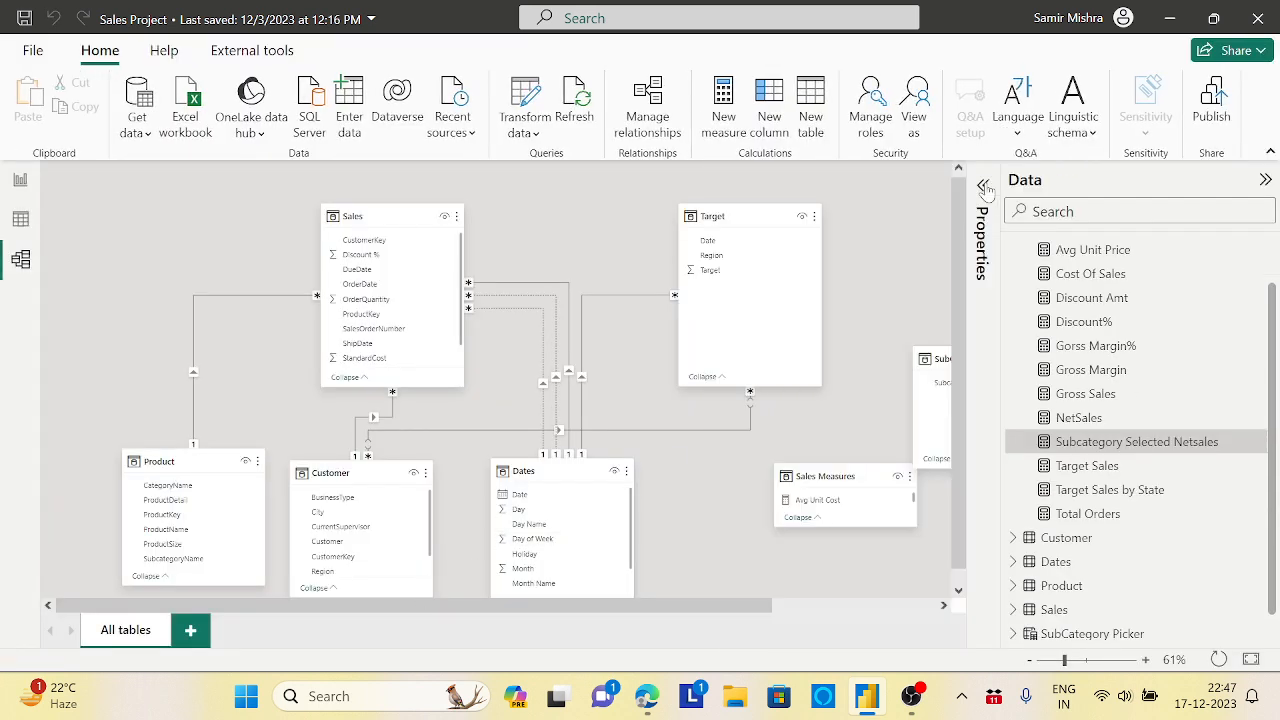
{"action": "left_click", "coordinate": [985, 181]}
{"action": "left_click_drag", "start_coordinate": [624, 605], "coordinate": [790, 605]}
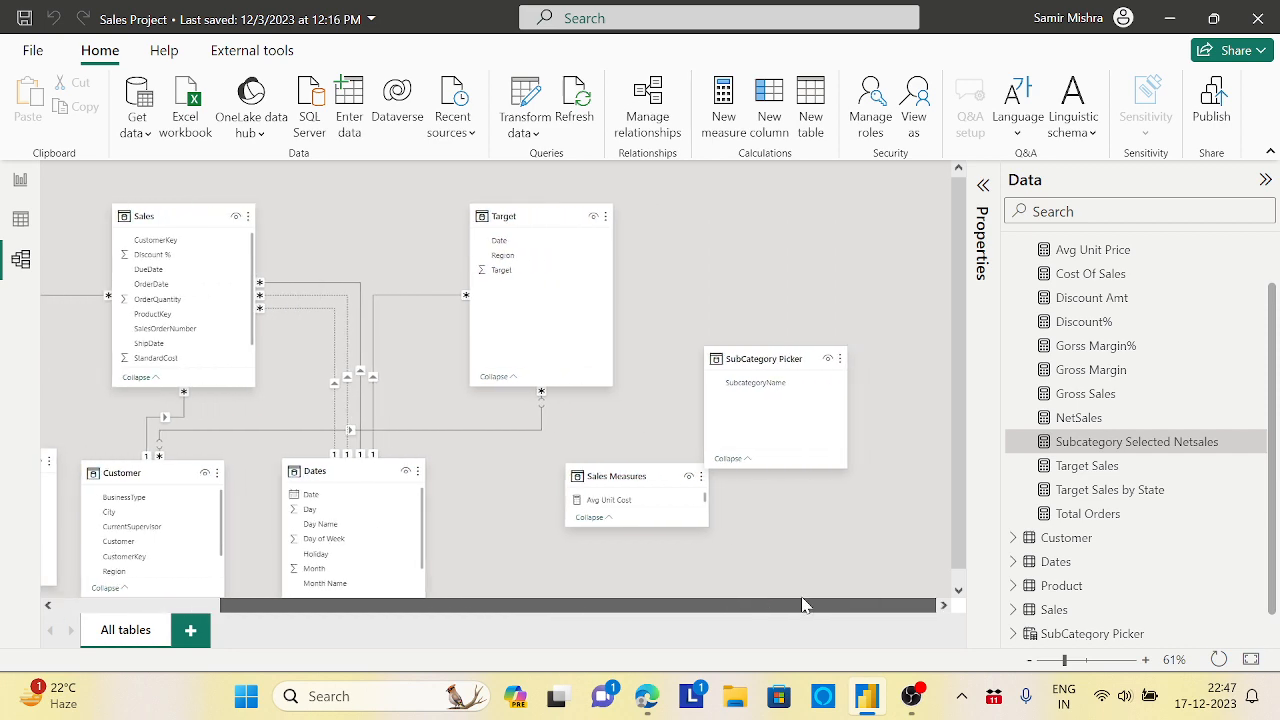
{"action": "mouse_move", "coordinate": [792, 358]}
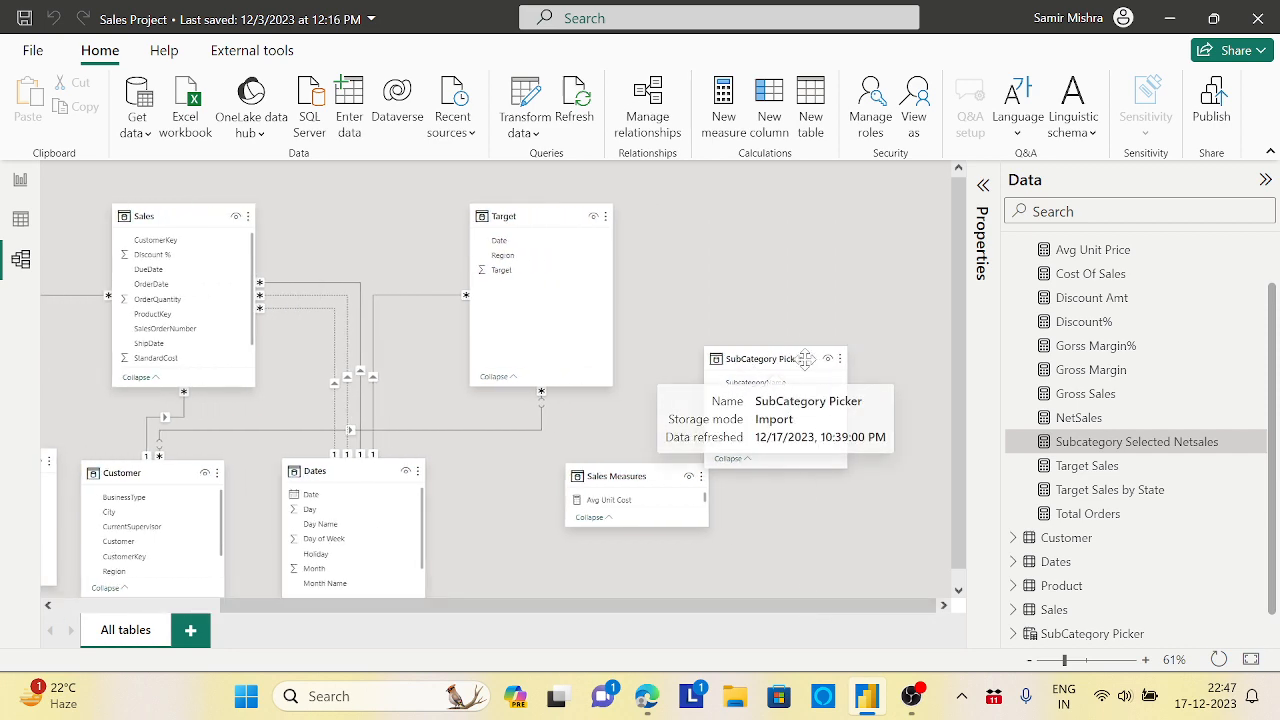
{"action": "left_click_drag", "start_coordinate": [792, 358], "coordinate": [812, 282]}
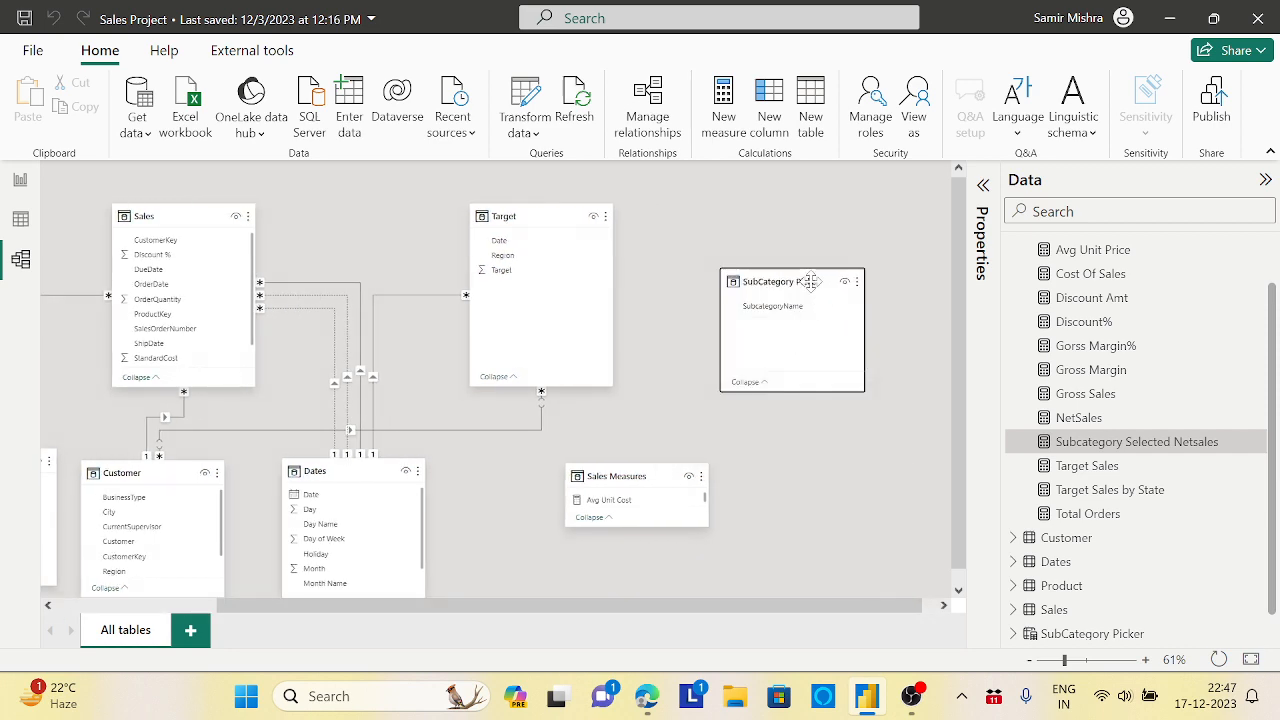
Return to the report page and examine the DAX formula of the Subcategory Selected Netsales measure.
{"action": "left_click", "coordinate": [20, 180]}
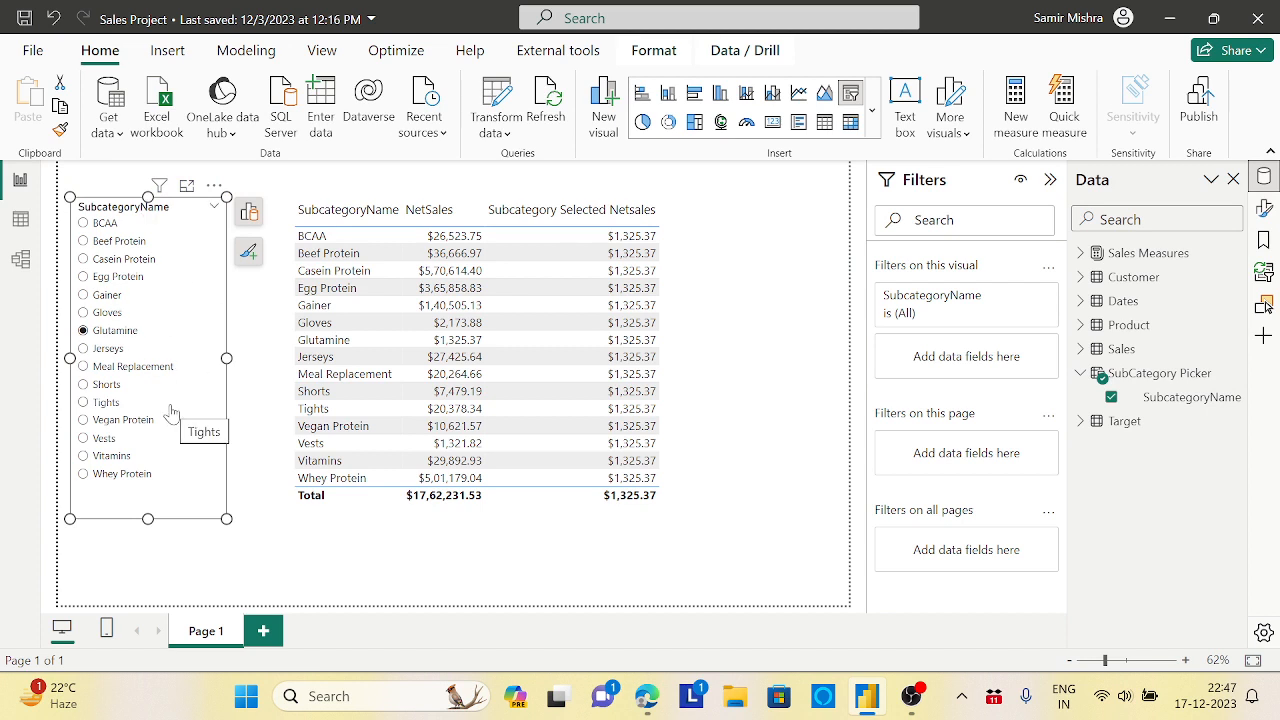
{"action": "left_click", "coordinate": [737, 377]}
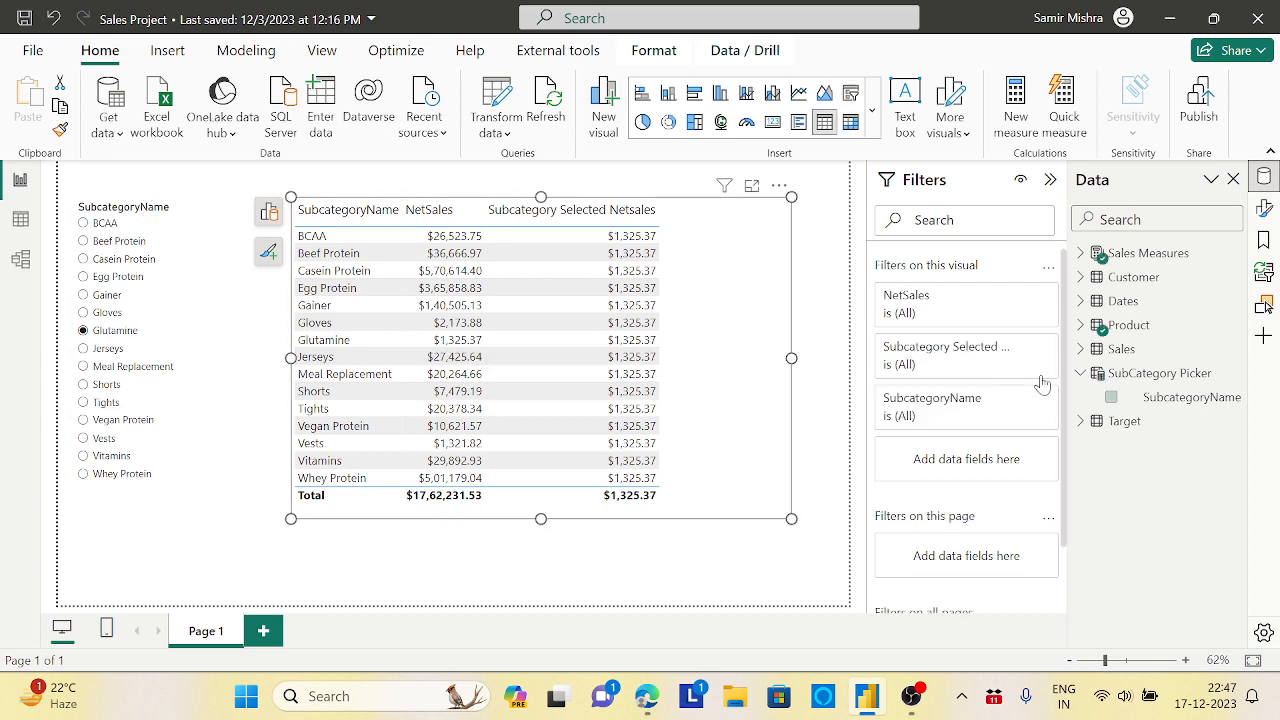
{"action": "left_click", "coordinate": [1080, 253]}
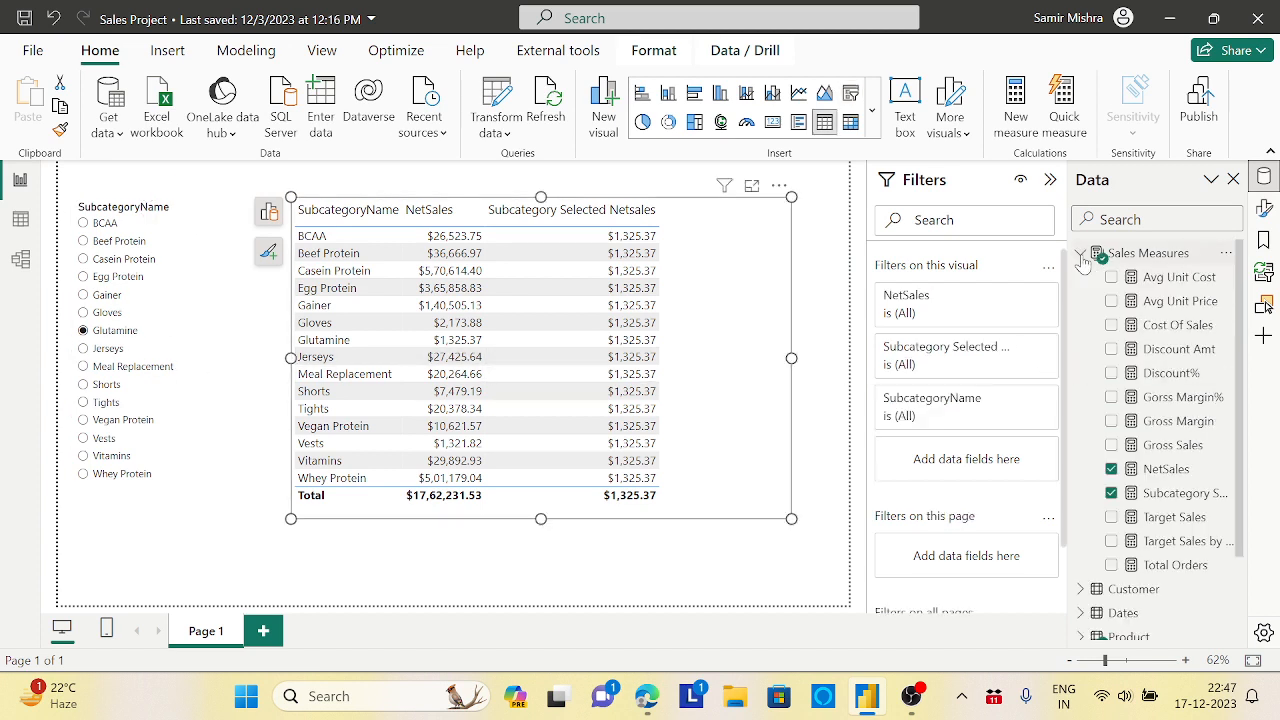
{"action": "left_click", "coordinate": [1178, 493]}
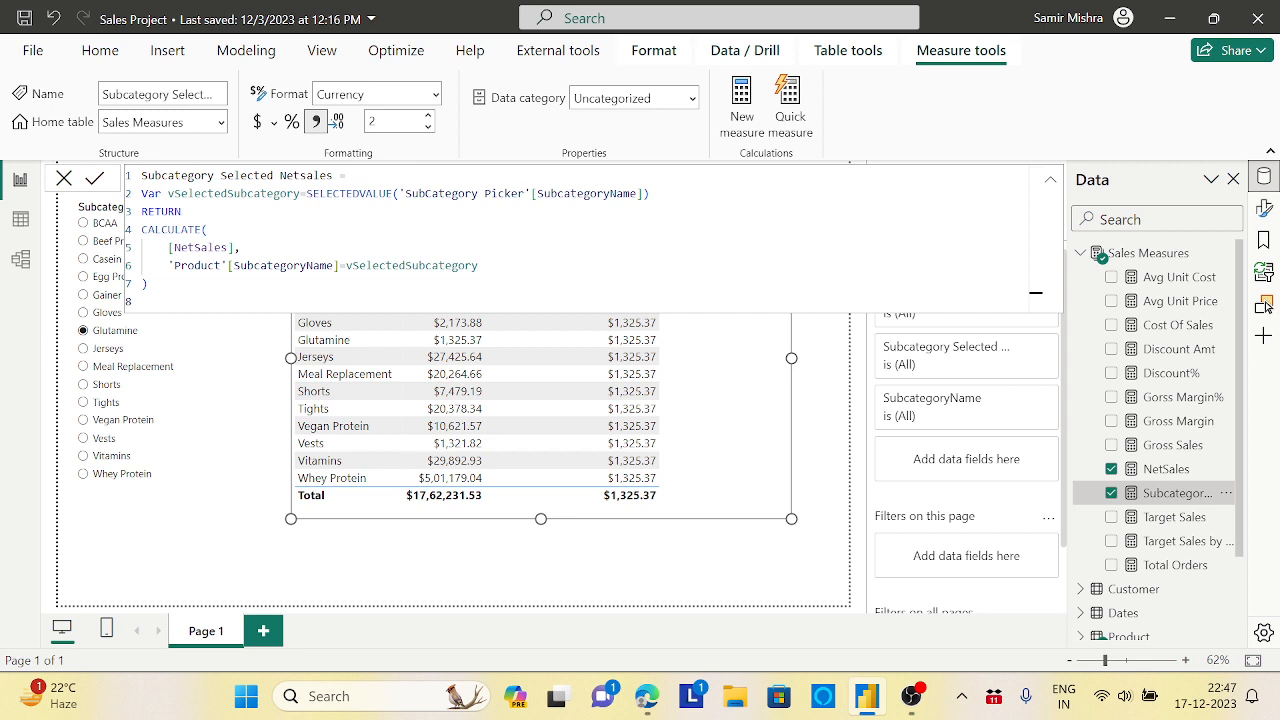
{"action": "left_click_drag", "start_coordinate": [312, 193], "coordinate": [650, 193]}
{"action": "left_click_drag", "start_coordinate": [340, 265], "coordinate": [168, 265]}
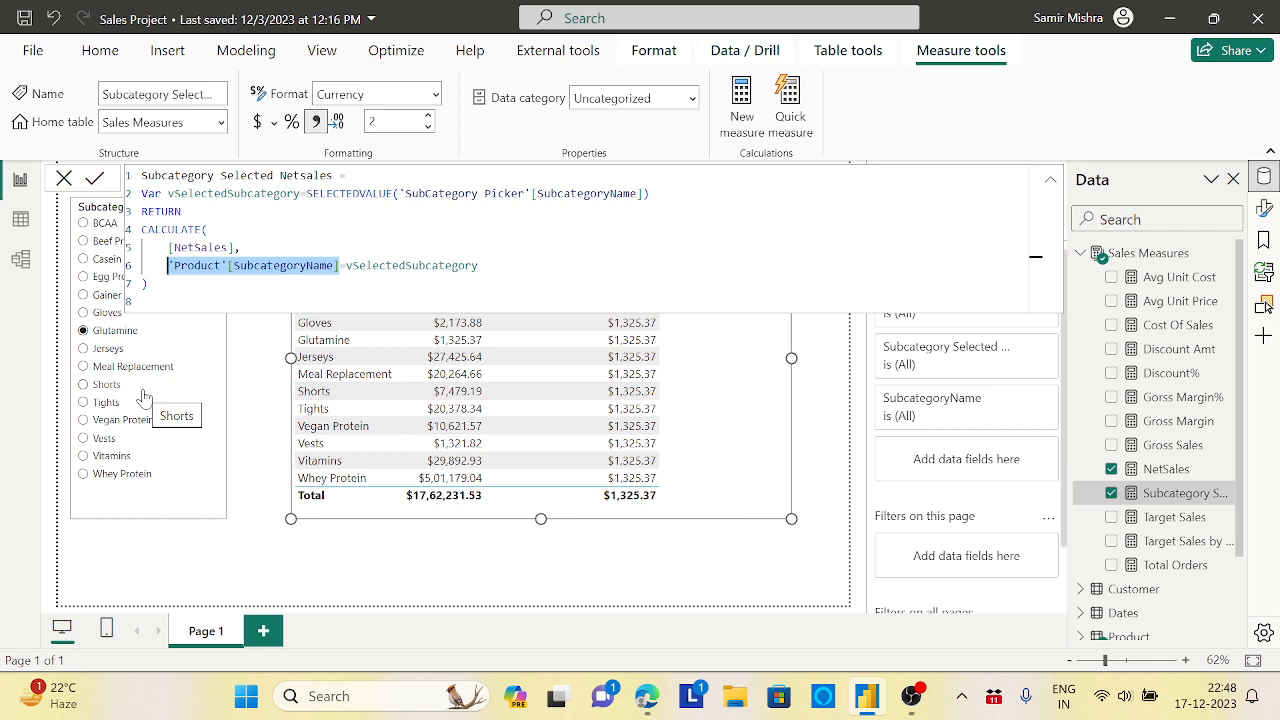
{"action": "left_click", "coordinate": [749, 444]}
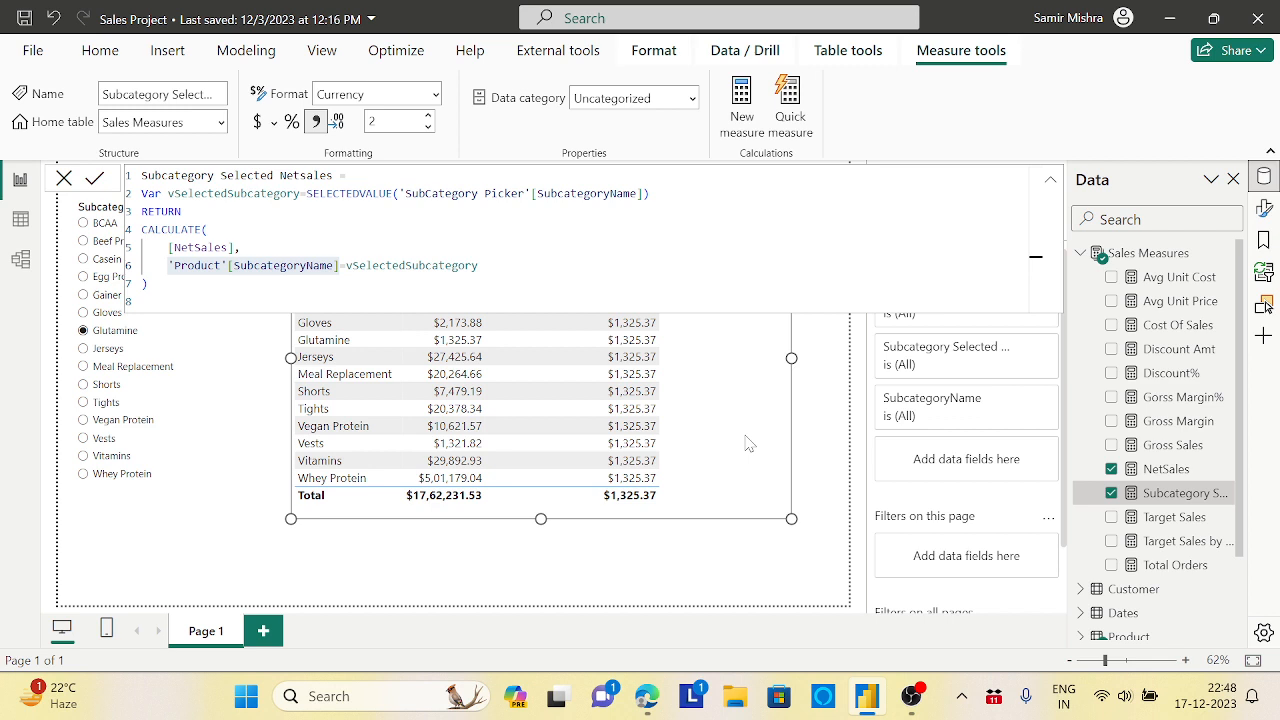
{"action": "left_click", "coordinate": [1050, 186]}
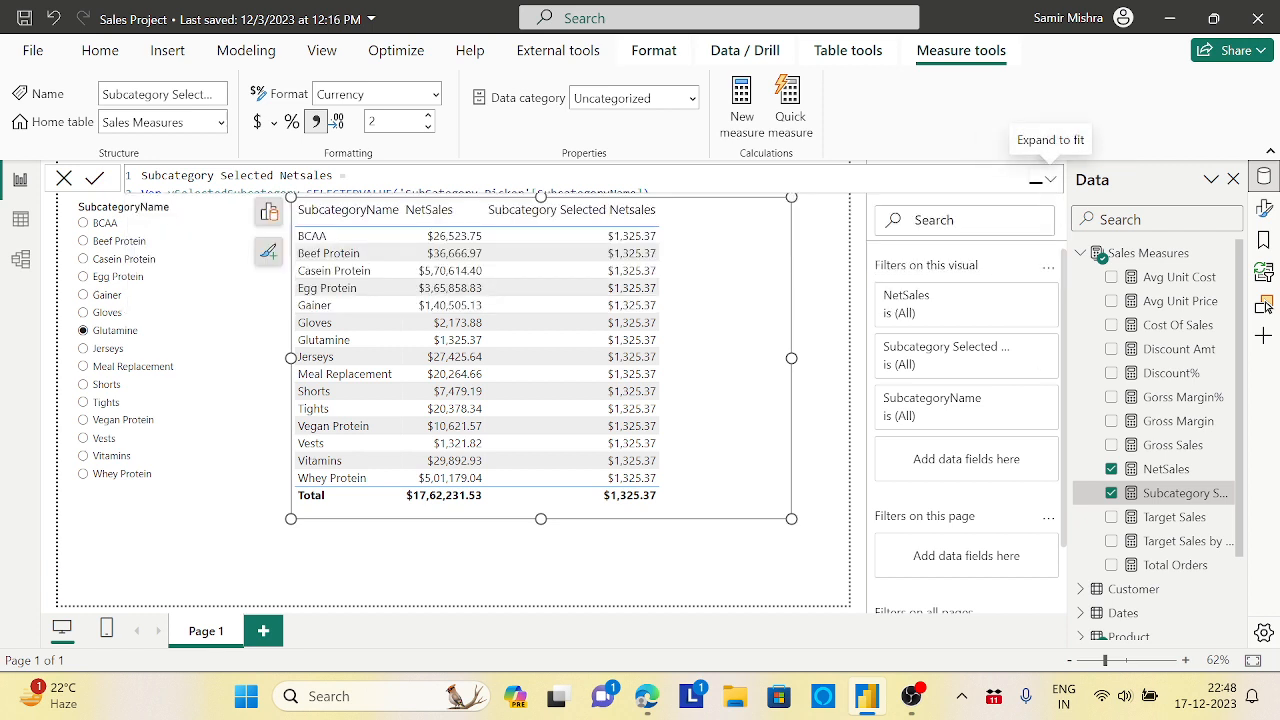
Select Jerseys in the subcategory slicer and check the slicer's single-select setting.
{"action": "left_click", "coordinate": [182, 350]}
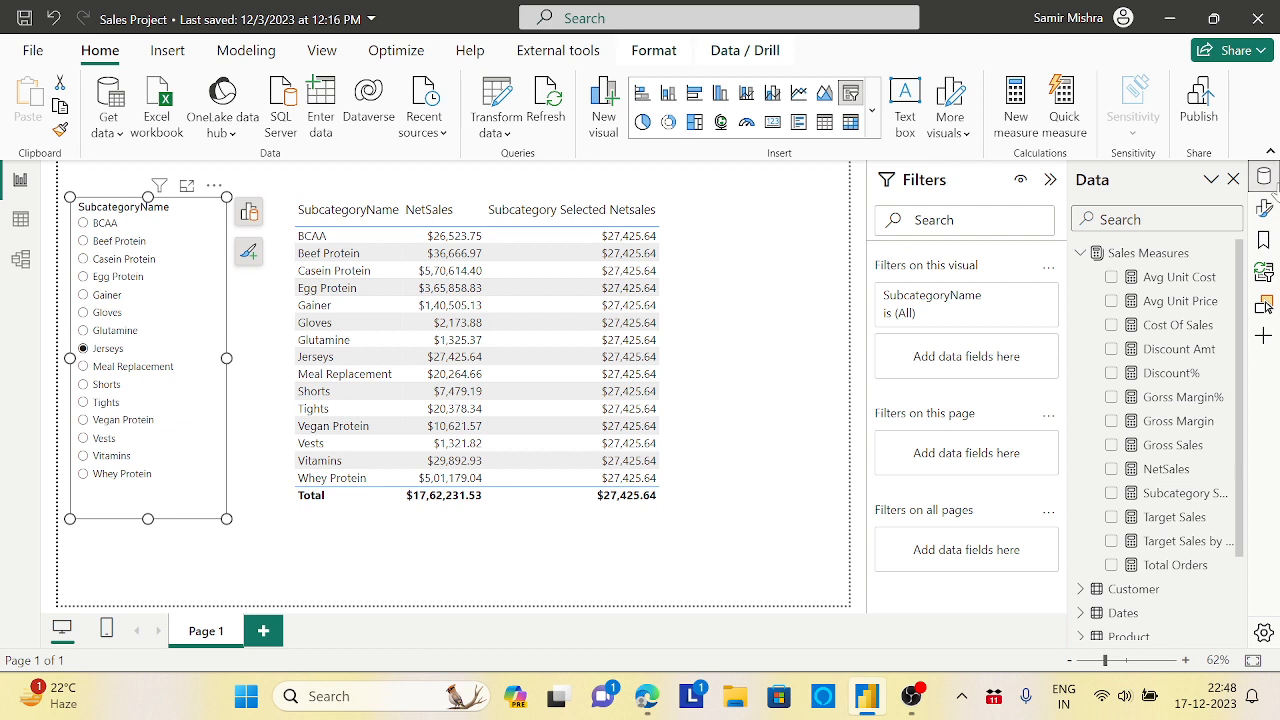
{"action": "left_click", "coordinate": [1266, 210]}
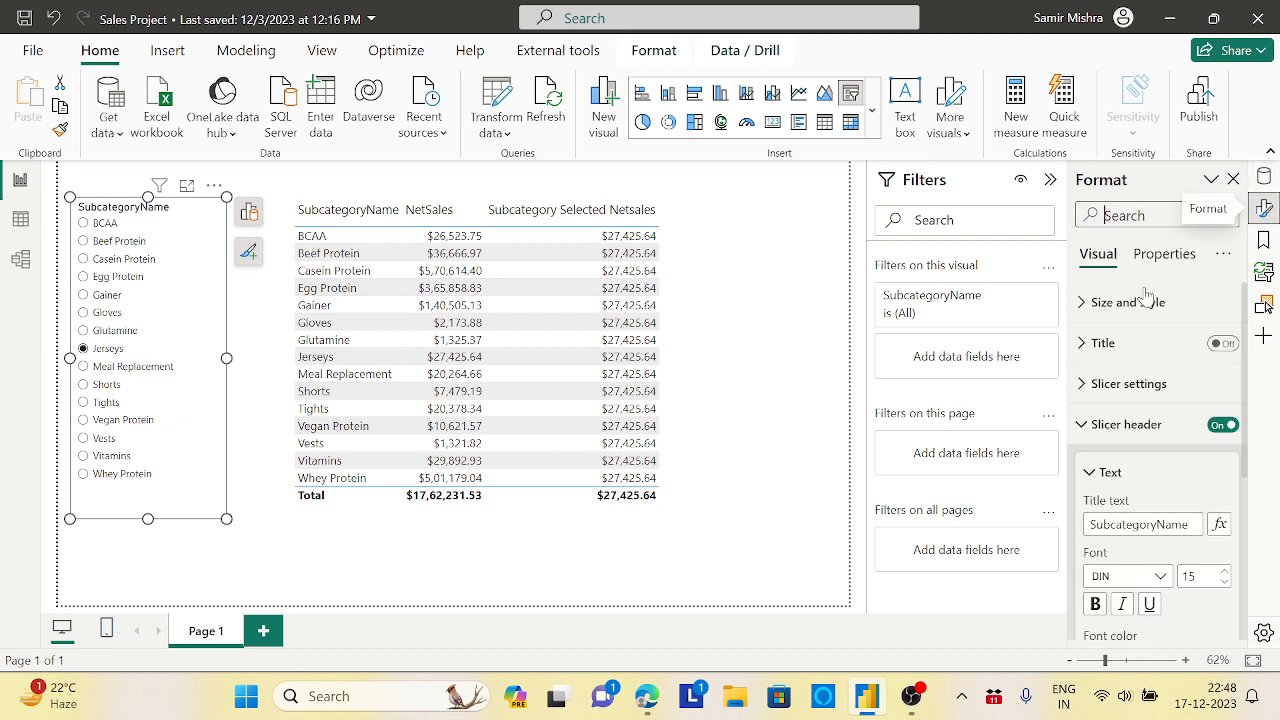
{"action": "left_click", "coordinate": [1085, 396]}
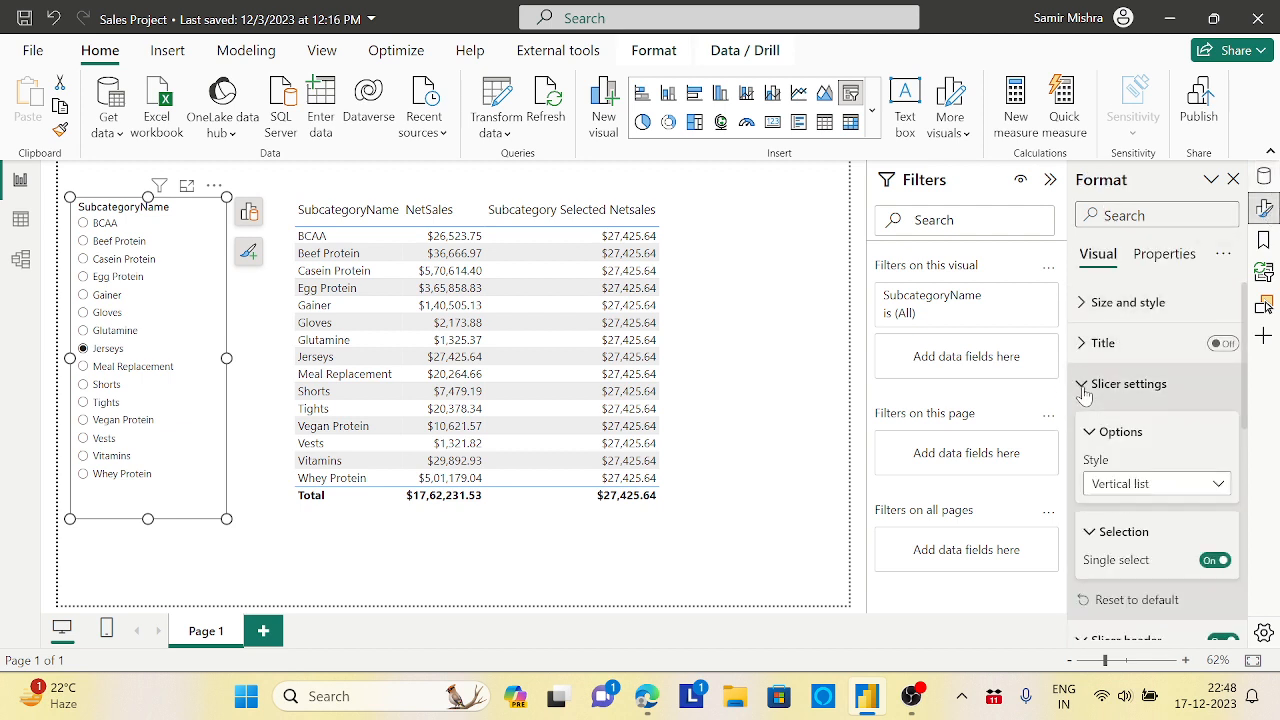
{"action": "left_click", "coordinate": [1085, 396]}
{"action": "left_click", "coordinate": [1085, 396]}
{"action": "left_click", "coordinate": [1212, 560]}
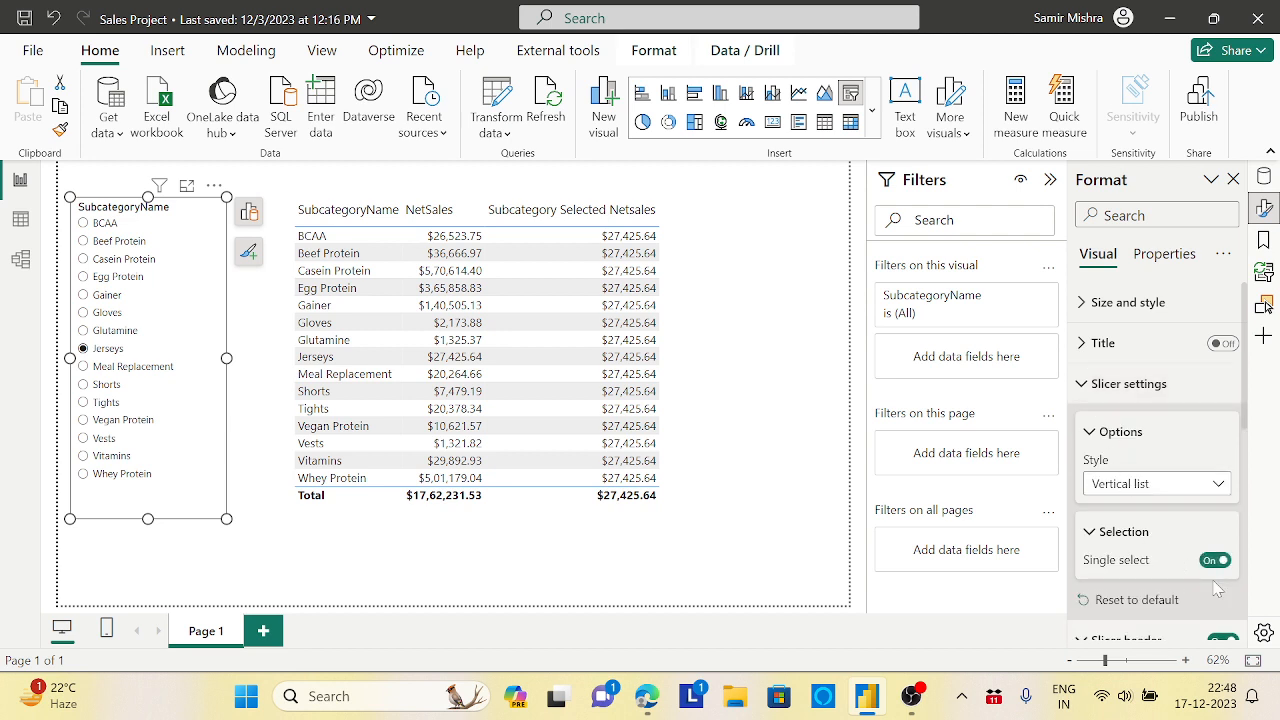
{"action": "left_click", "coordinate": [1265, 207]}
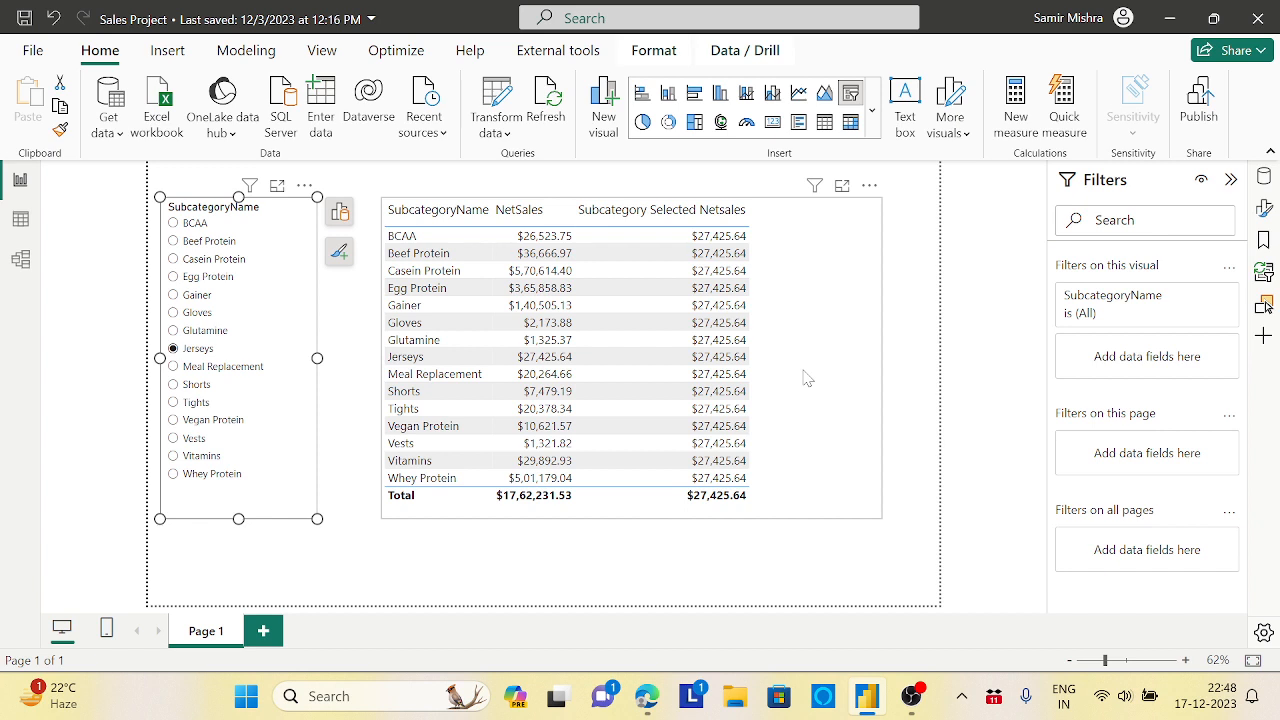
Wrap the VALUES expression of the SubCategory Picker table formula in a UNION function, indented on its own line.
{"action": "left_click", "coordinate": [1264, 178]}
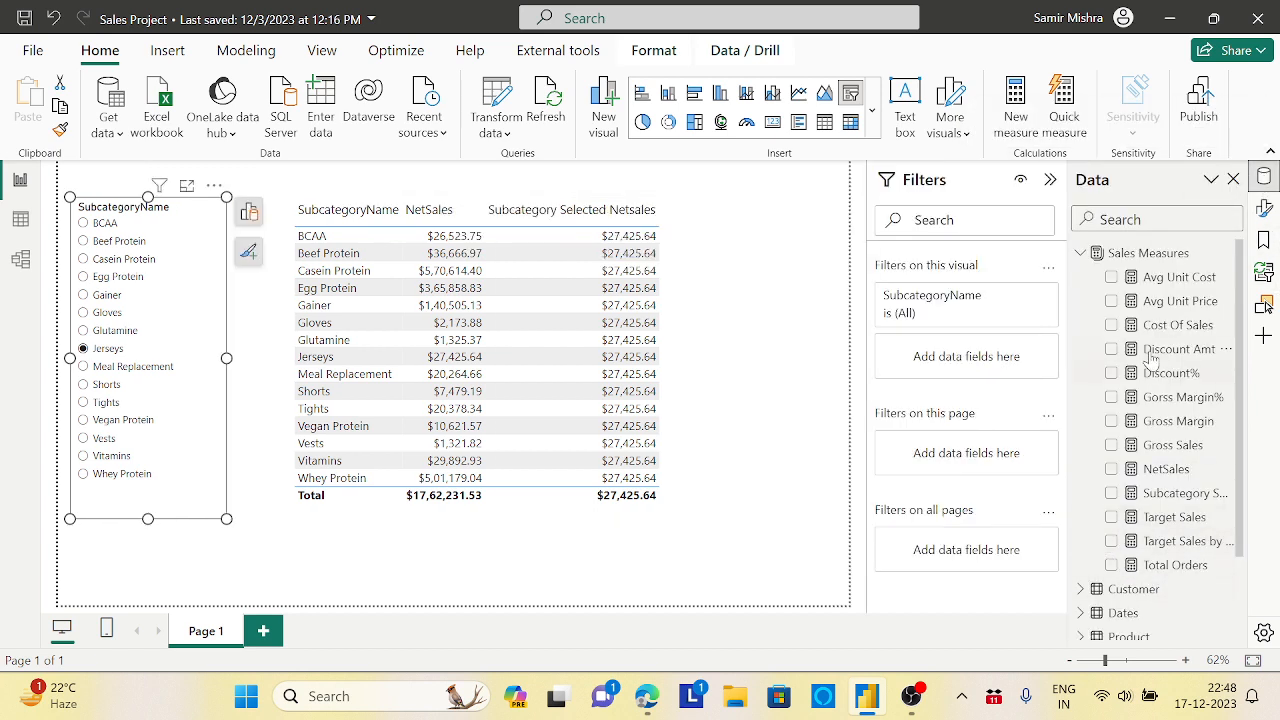
{"action": "left_click", "coordinate": [1081, 253]}
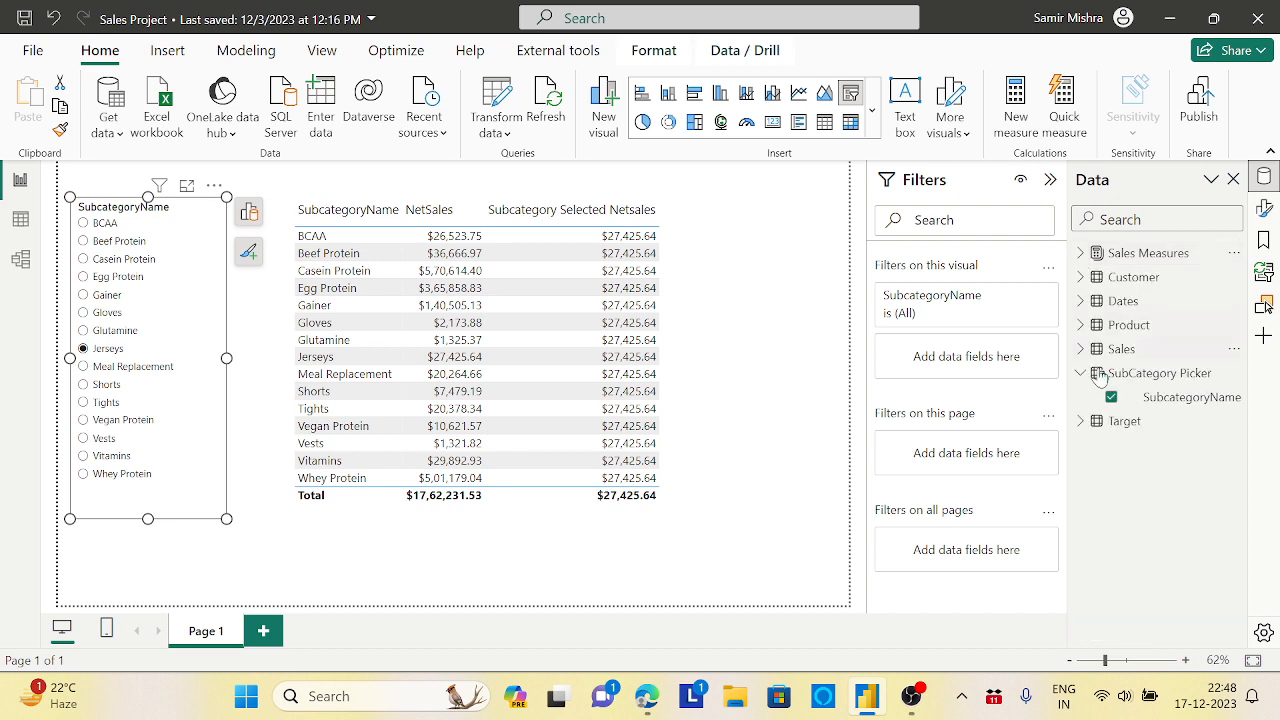
{"action": "left_click", "coordinate": [1165, 375]}
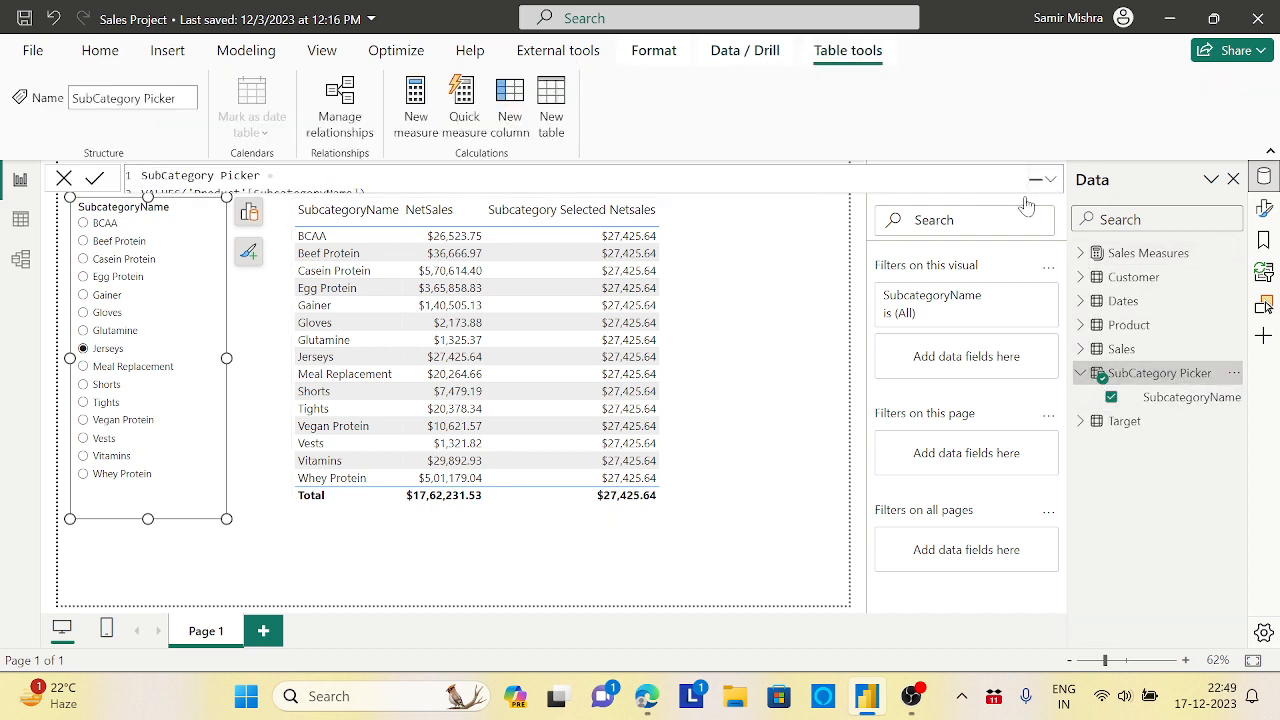
{"action": "left_click", "coordinate": [1050, 180]}
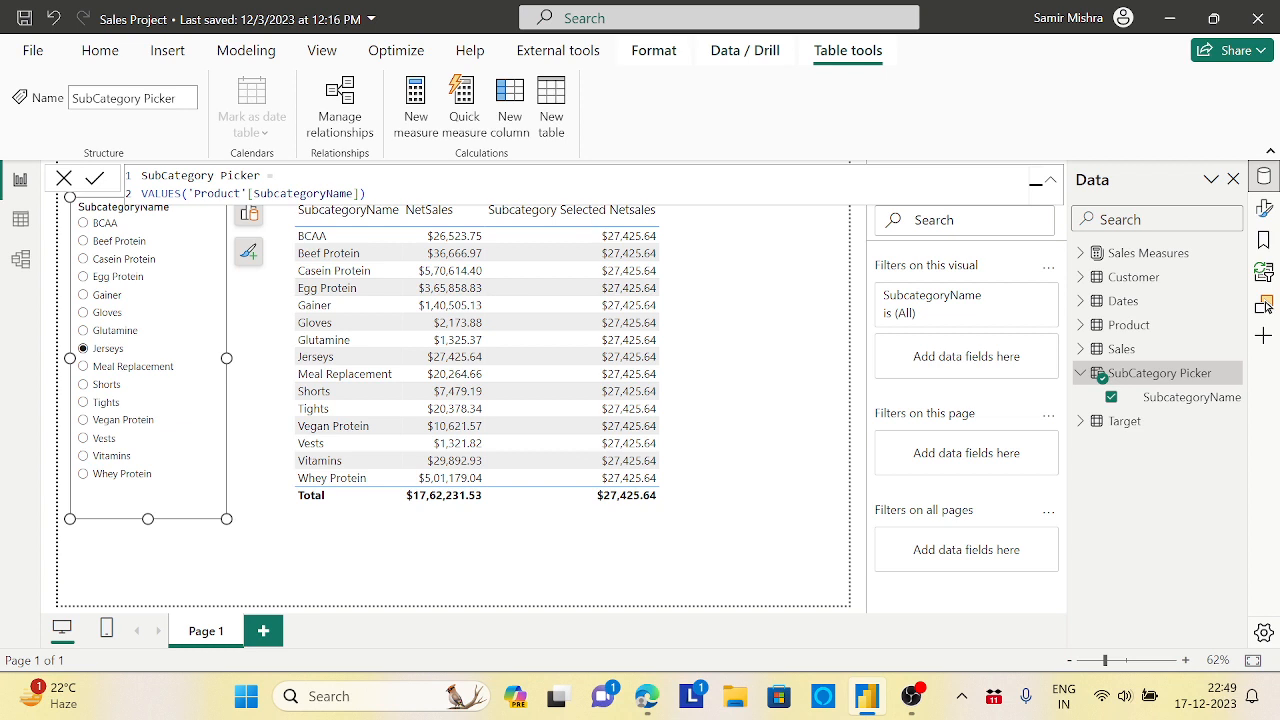
{"action": "key", "text": "shift+Return"}
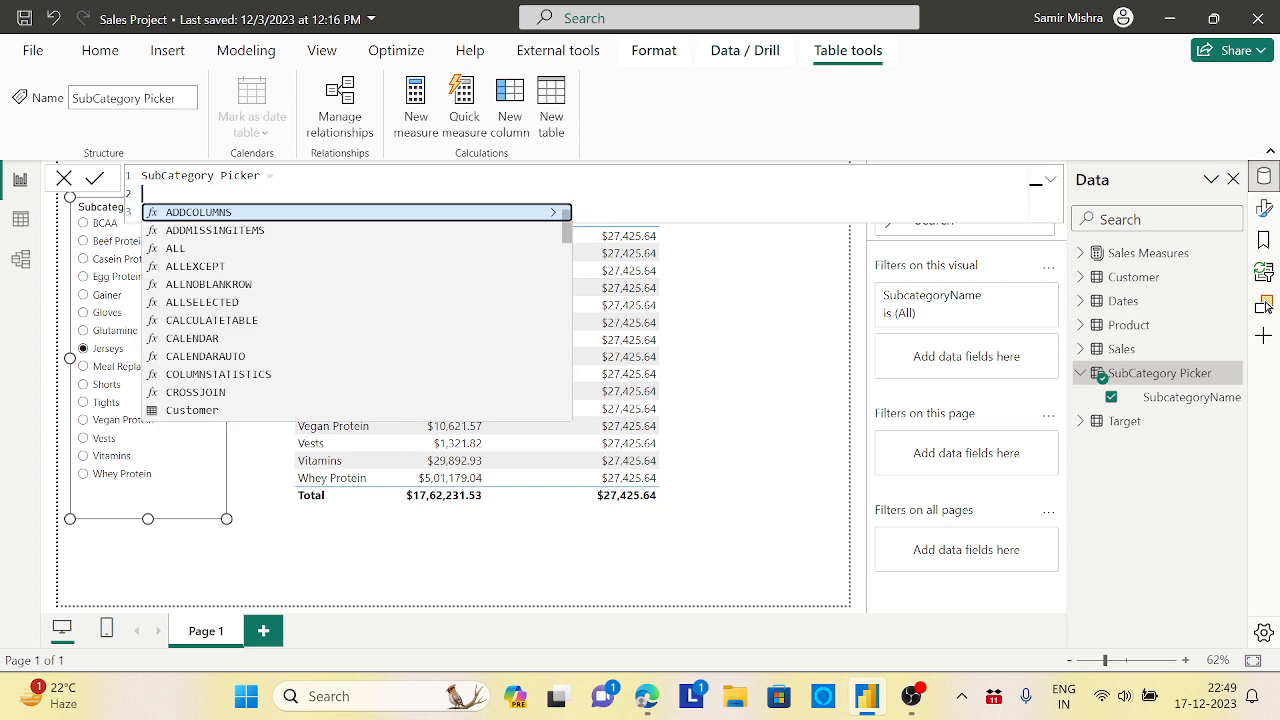
{"action": "type", "text": "UNION("}
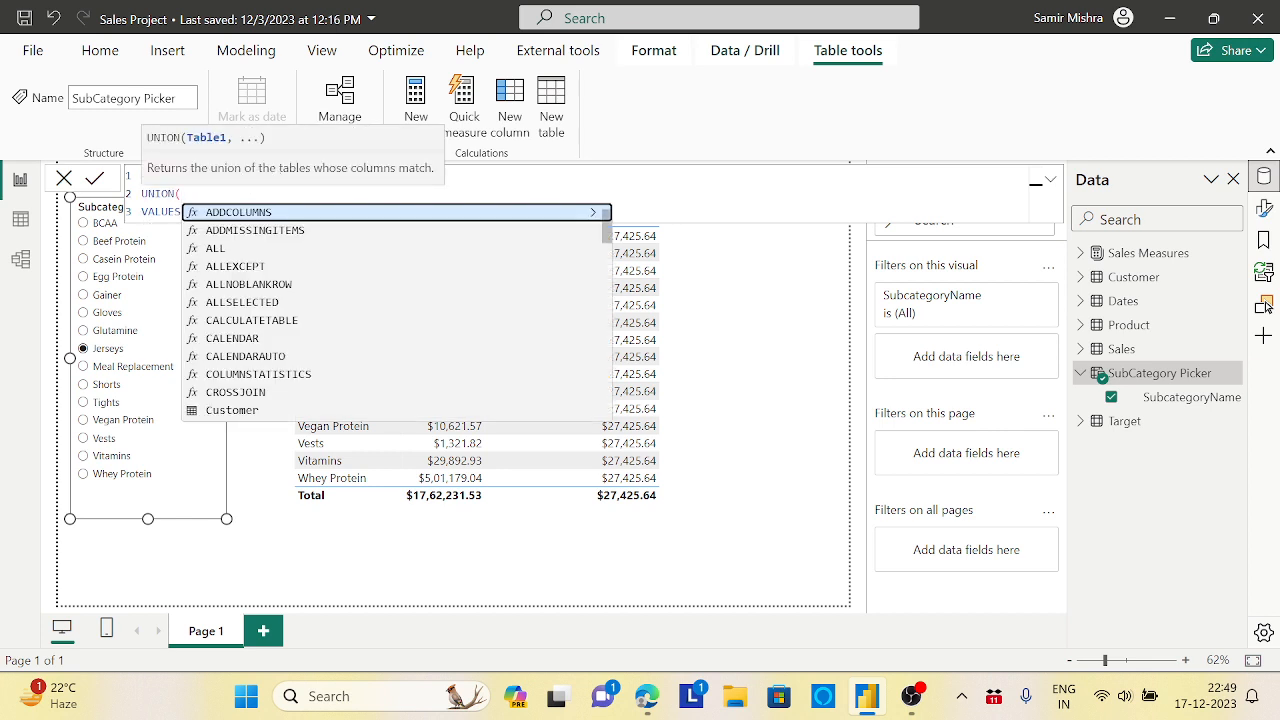
{"action": "left_click", "coordinate": [153, 212]}
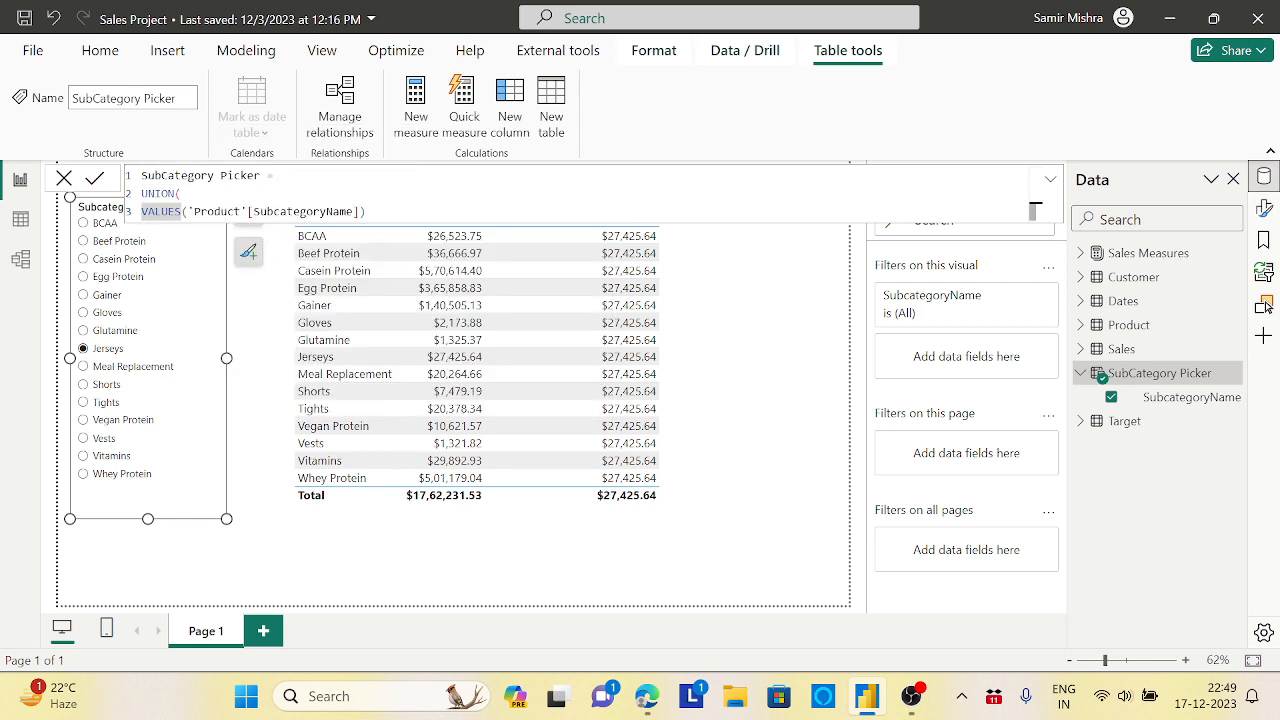
{"action": "key", "text": "Tab"}
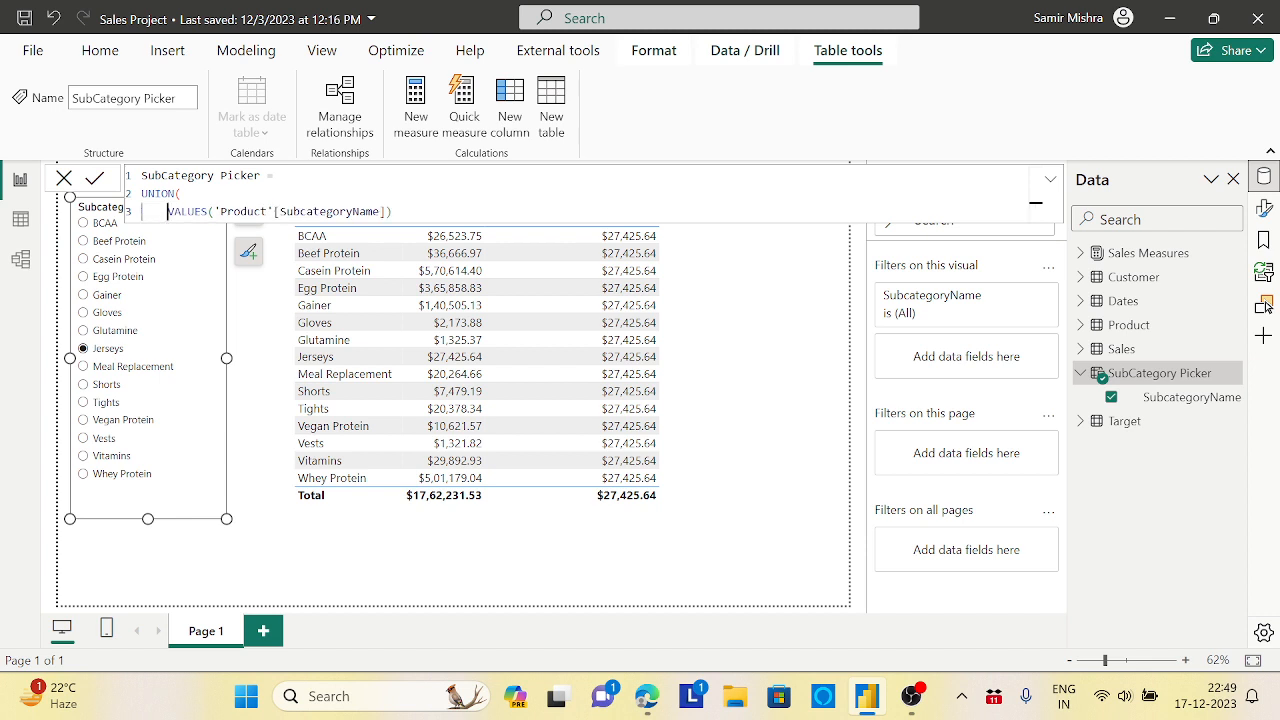
Try to add "All" as the second UNION argument, close the function and apply the SubCategory Picker formula.
{"action": "left_click", "coordinate": [1035, 210]}
{"action": "type", "text": ","}
{"action": "key", "text": "shift+Return"}
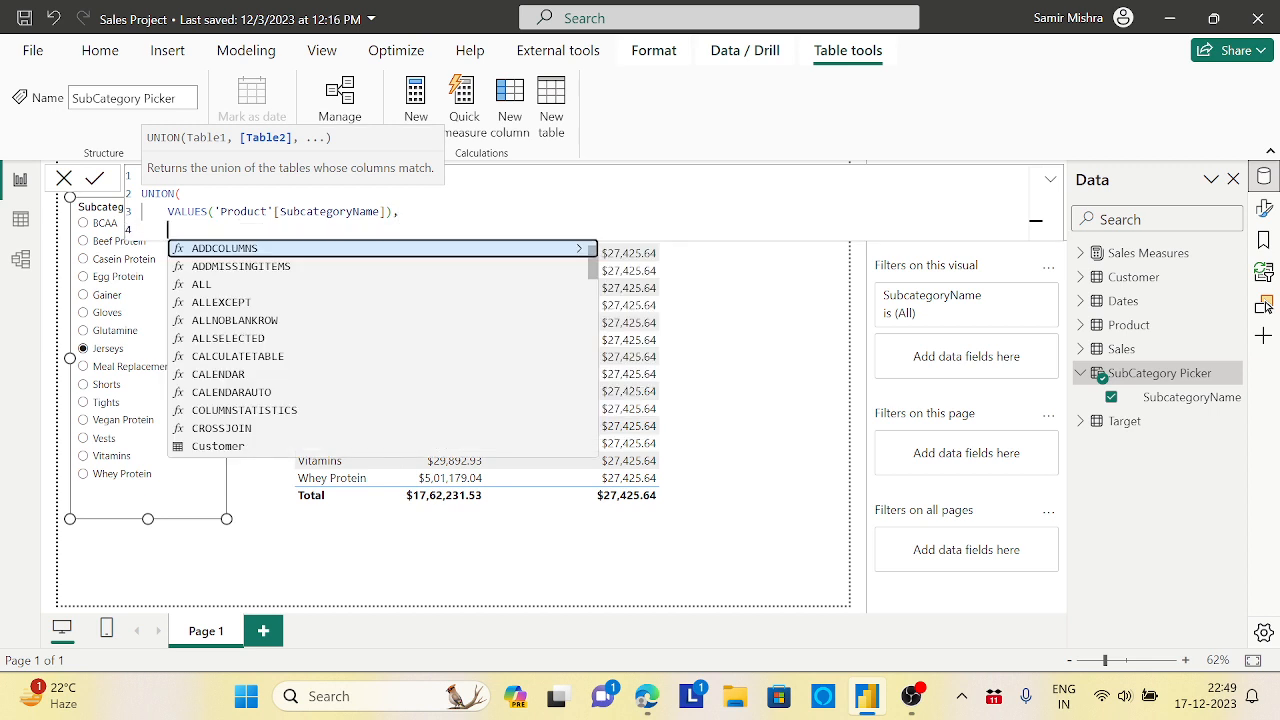
{"action": "type", "text": "'All\""}
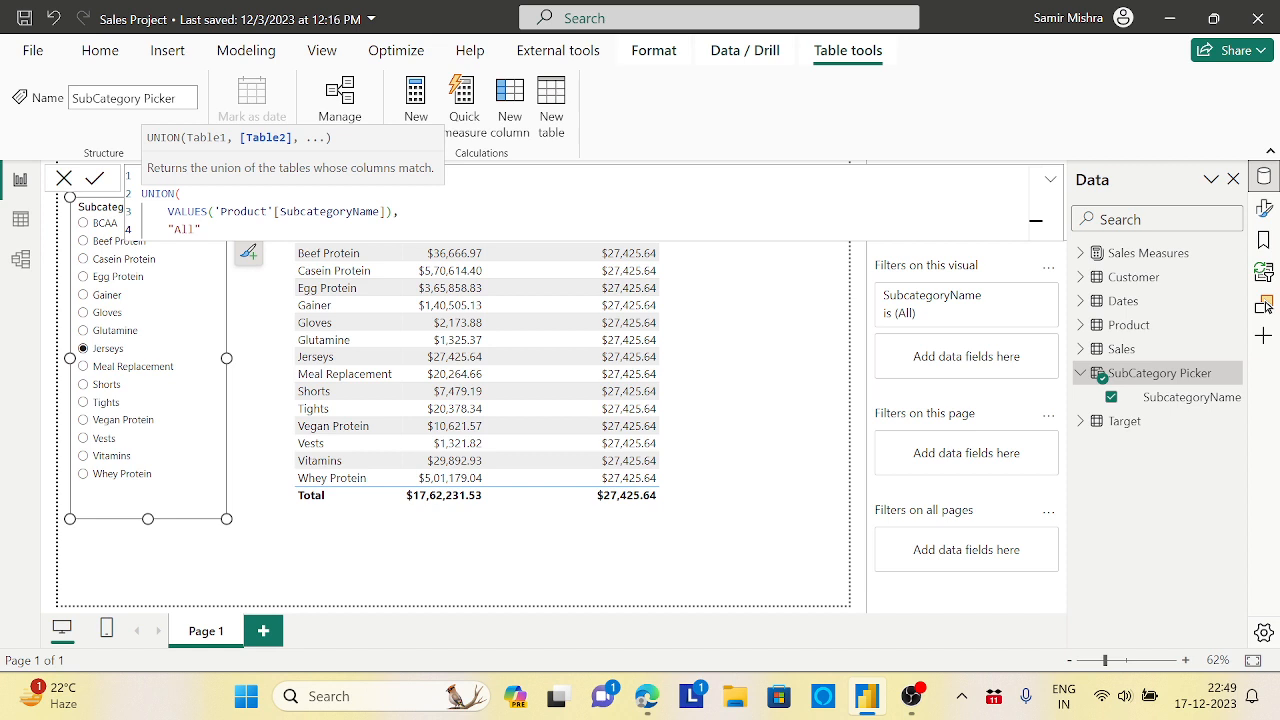
{"action": "key", "text": "shift+Return"}
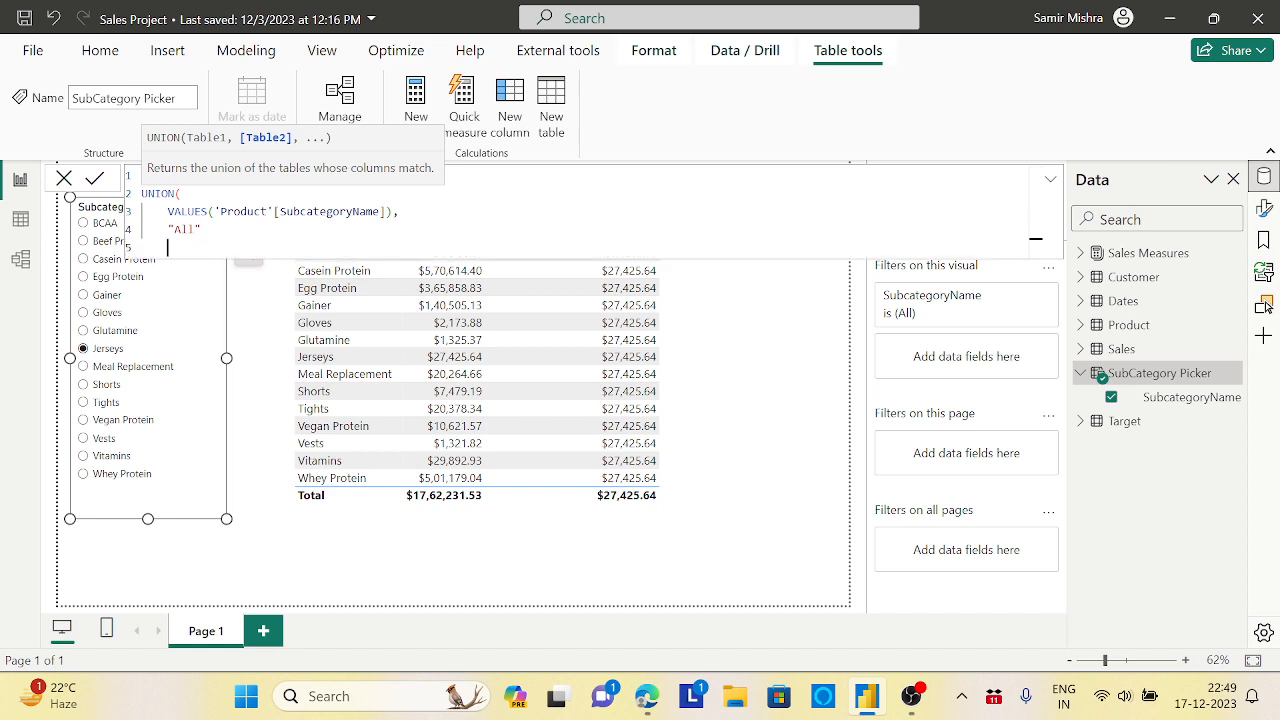
{"action": "type", "text": ")"}
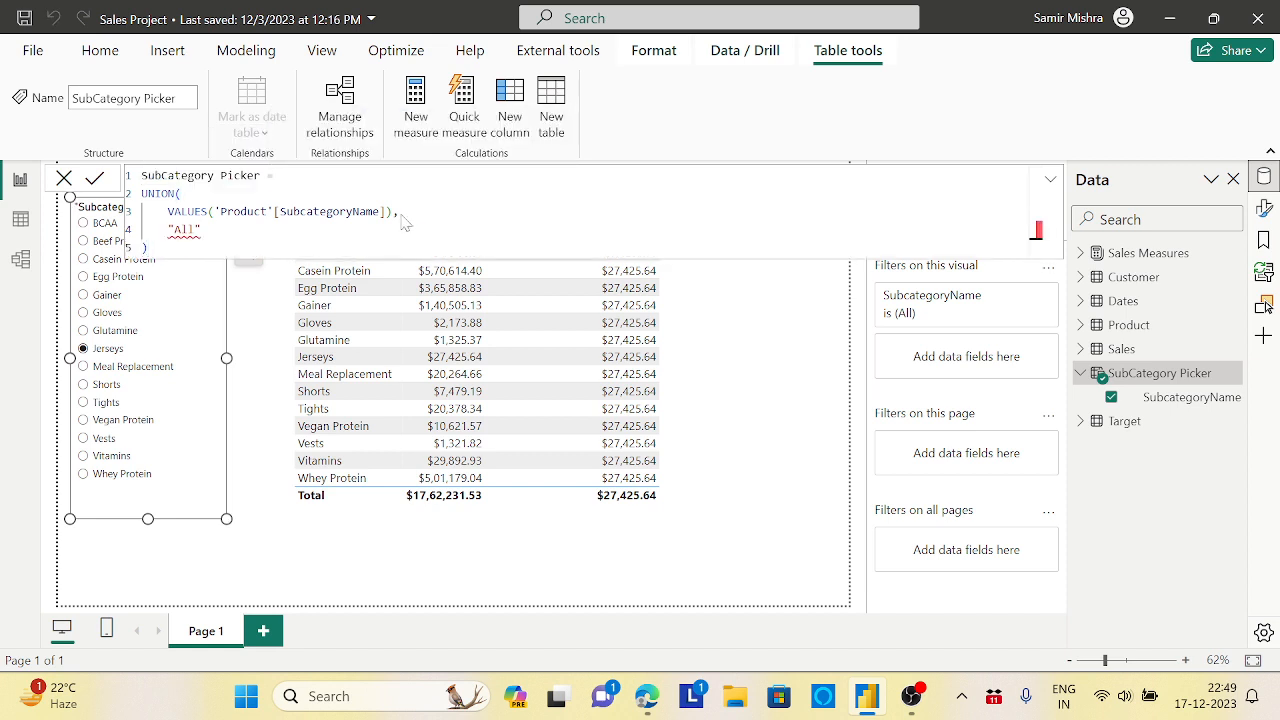
{"action": "key", "text": "Return"}
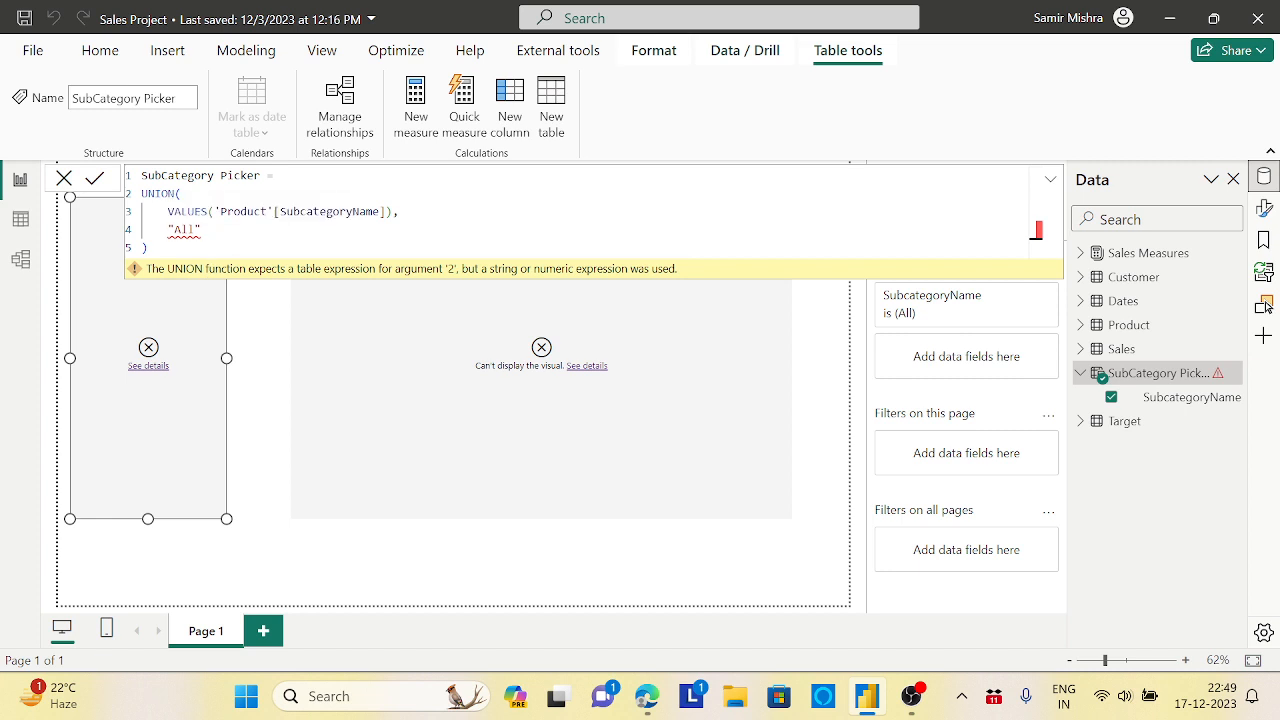
Enclose "All" in curly braces as the second UNION argument and apply the SubCategory Picker formula.
{"action": "left_click_drag", "start_coordinate": [162, 229], "coordinate": [201, 229]}
{"action": "left_click", "coordinate": [201, 229]}
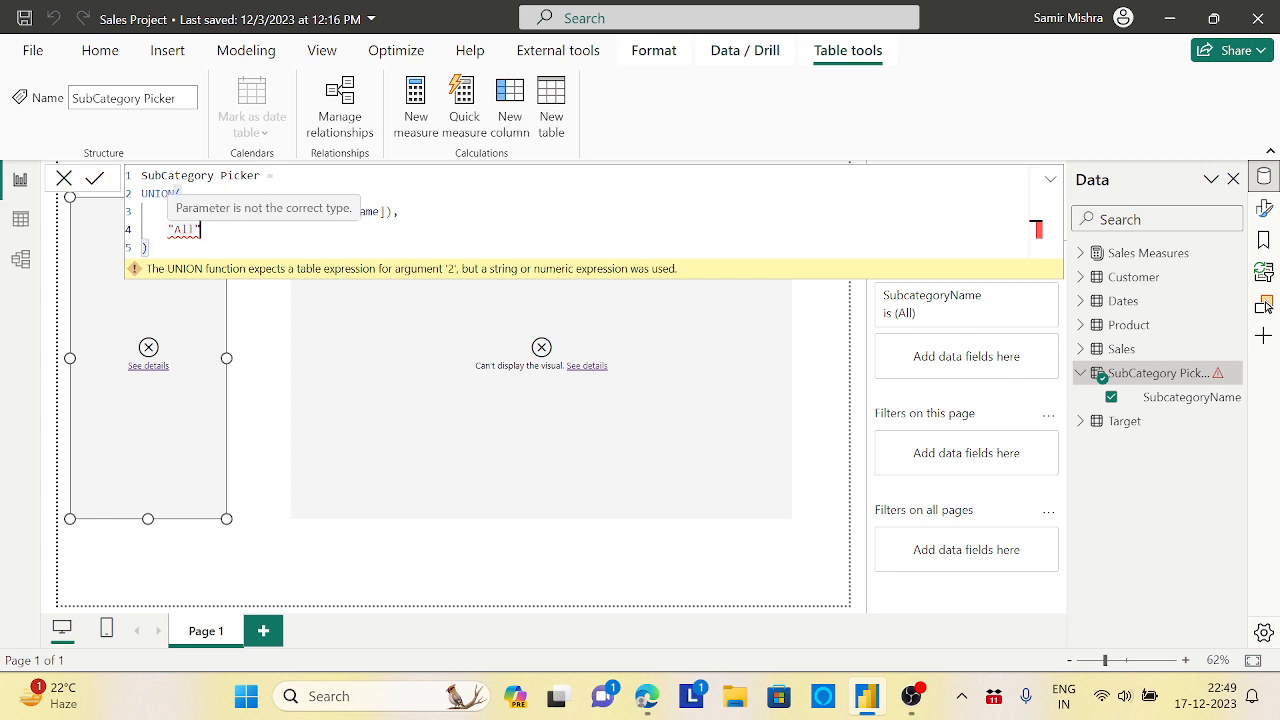
{"action": "left_click", "coordinate": [168, 229]}
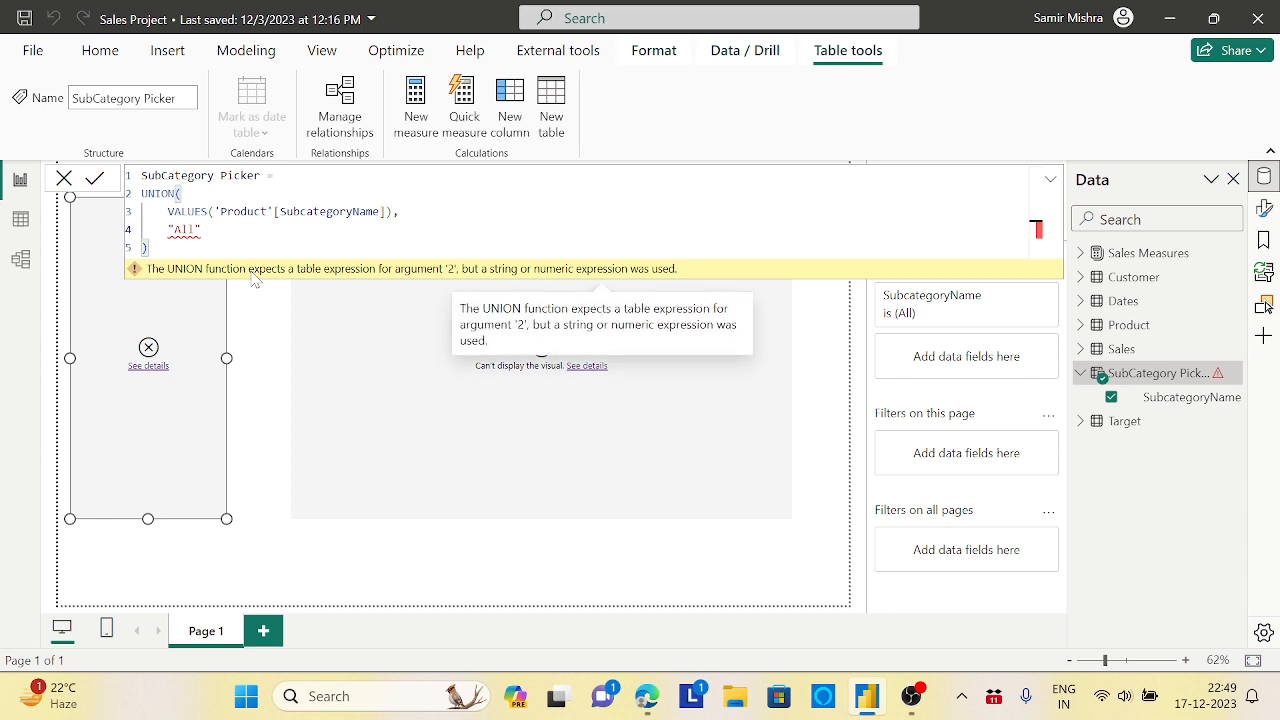
{"action": "type", "text": "{"}
{"action": "left_click", "coordinate": [208, 230]}
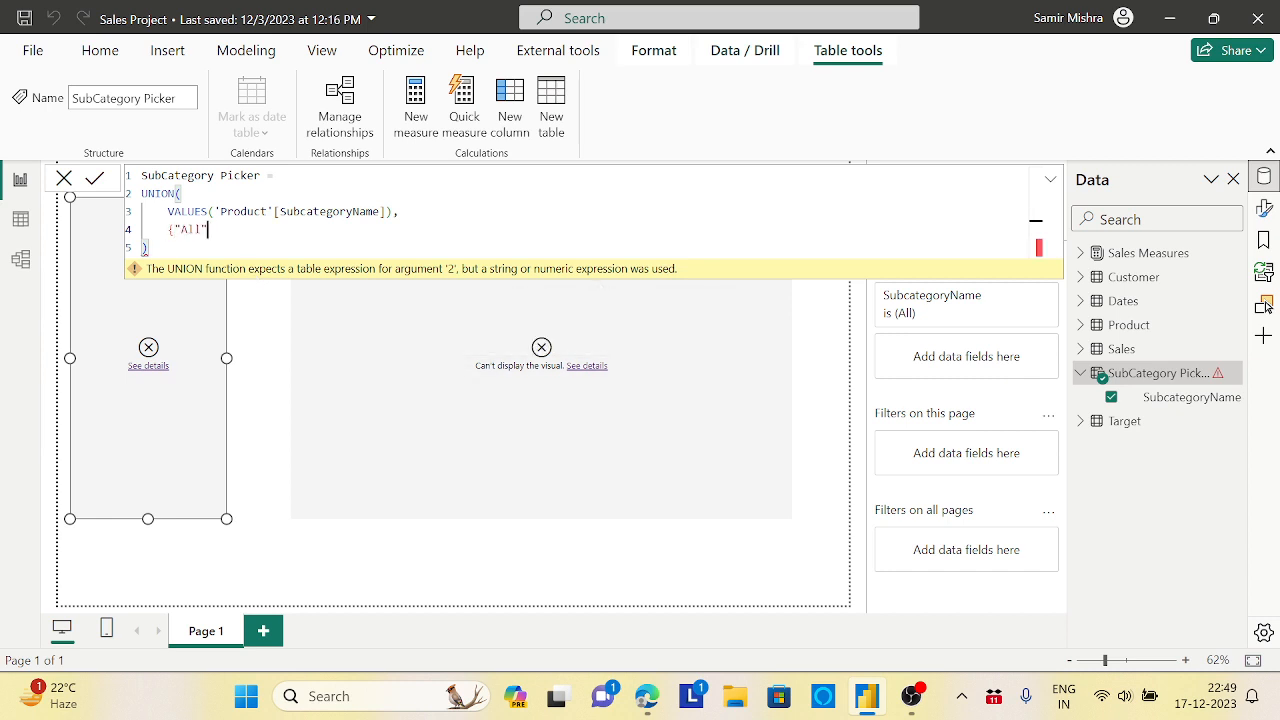
{"action": "type", "text": "}"}
{"action": "key", "text": "Return"}
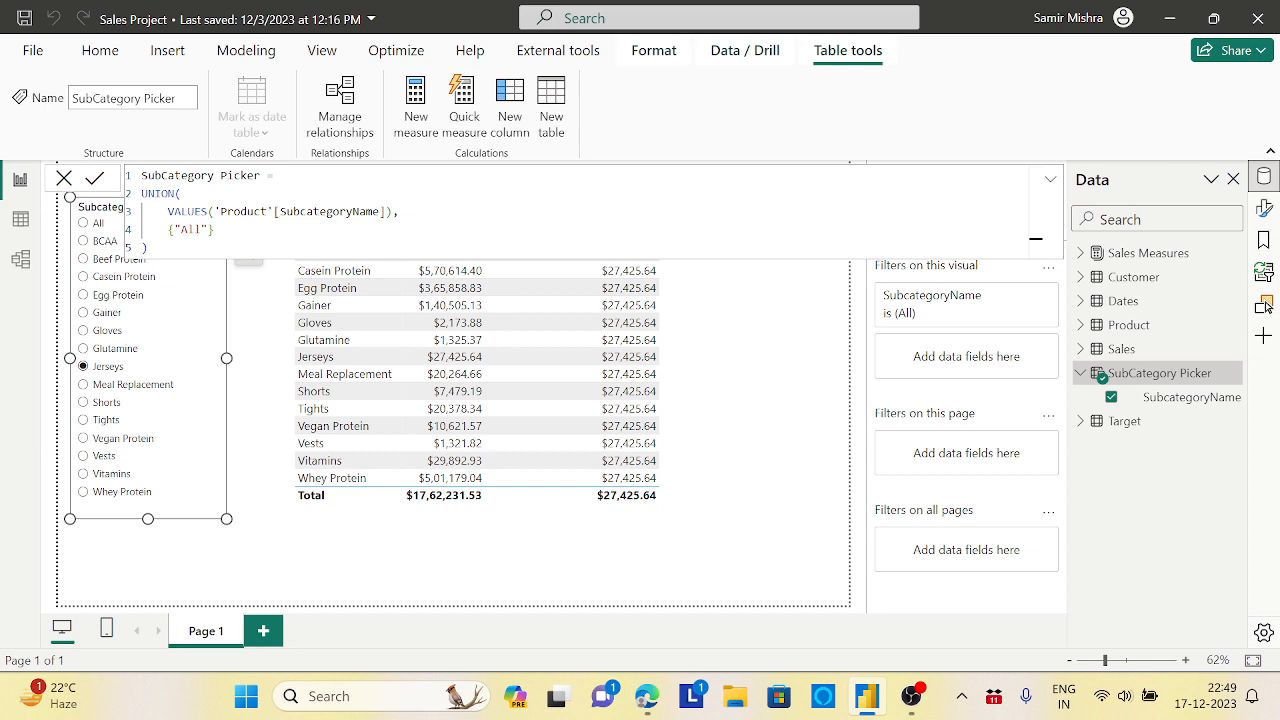
Replace the {"All"} argument with ROW("All Subcategory","All"), apply the SubCategory Picker formula and return to the subcategory slicer.
{"action": "left_click_drag", "start_coordinate": [168, 230], "coordinate": [215, 230]}
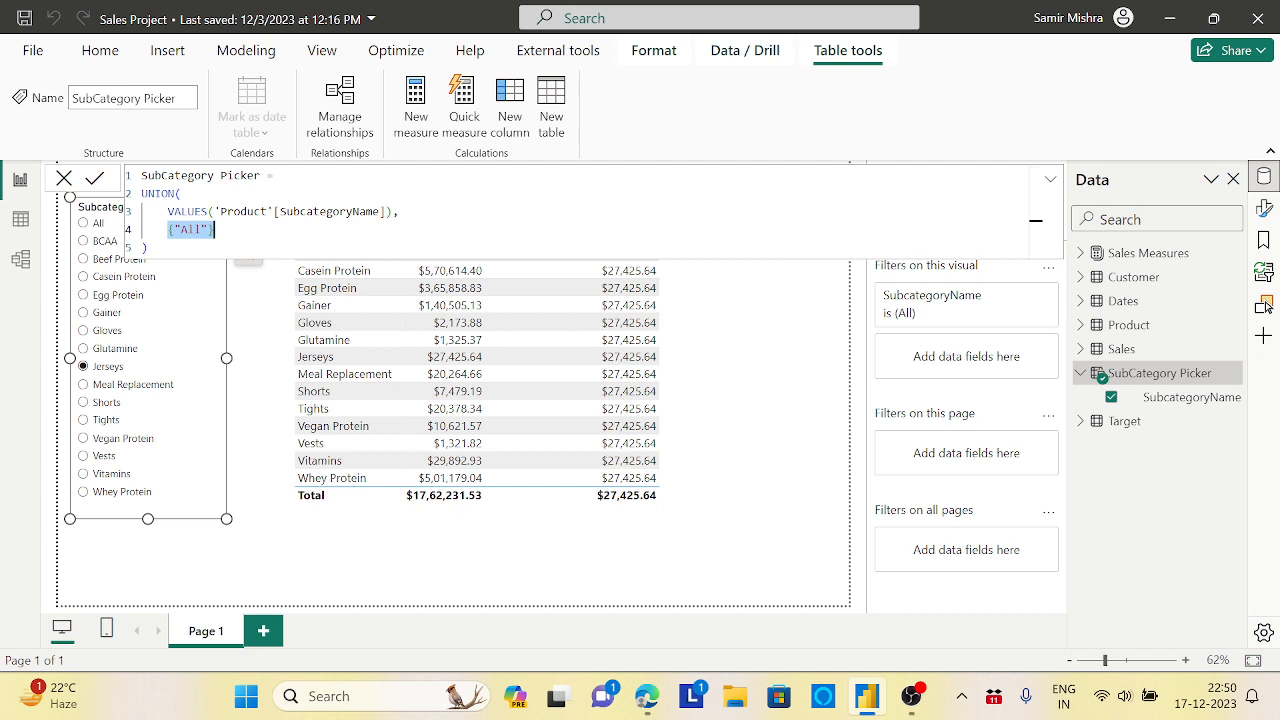
{"action": "left_click", "coordinate": [1035, 229]}
{"action": "key", "text": "shift+Home"}
{"action": "key", "text": "BackSpace"}
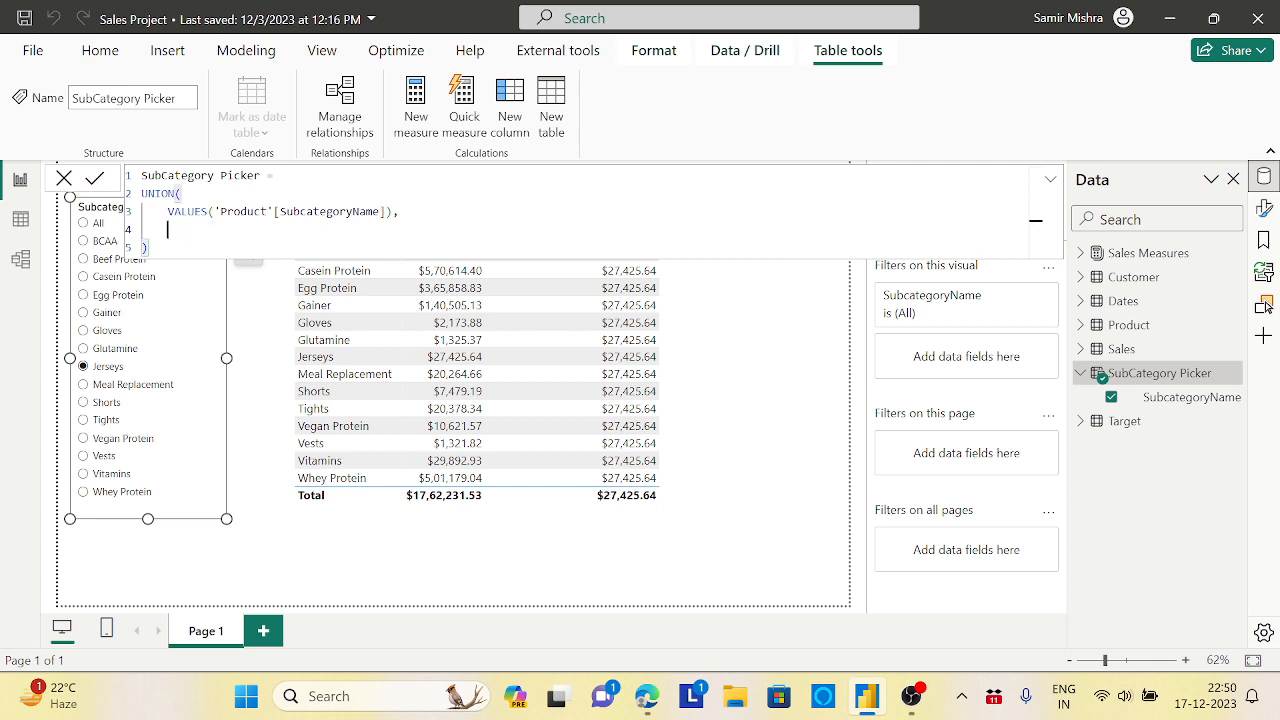
{"action": "type", "text": "ow"}
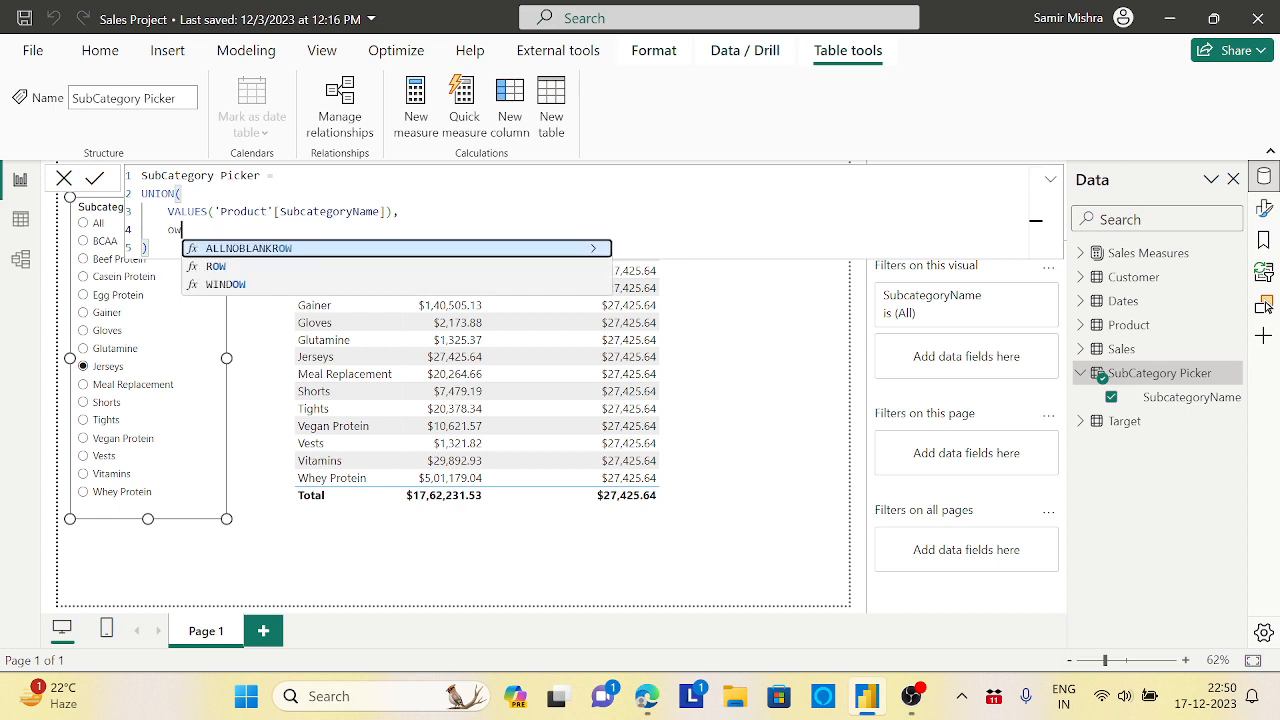
{"action": "key", "text": "Down"}
{"action": "key", "text": "Tab"}
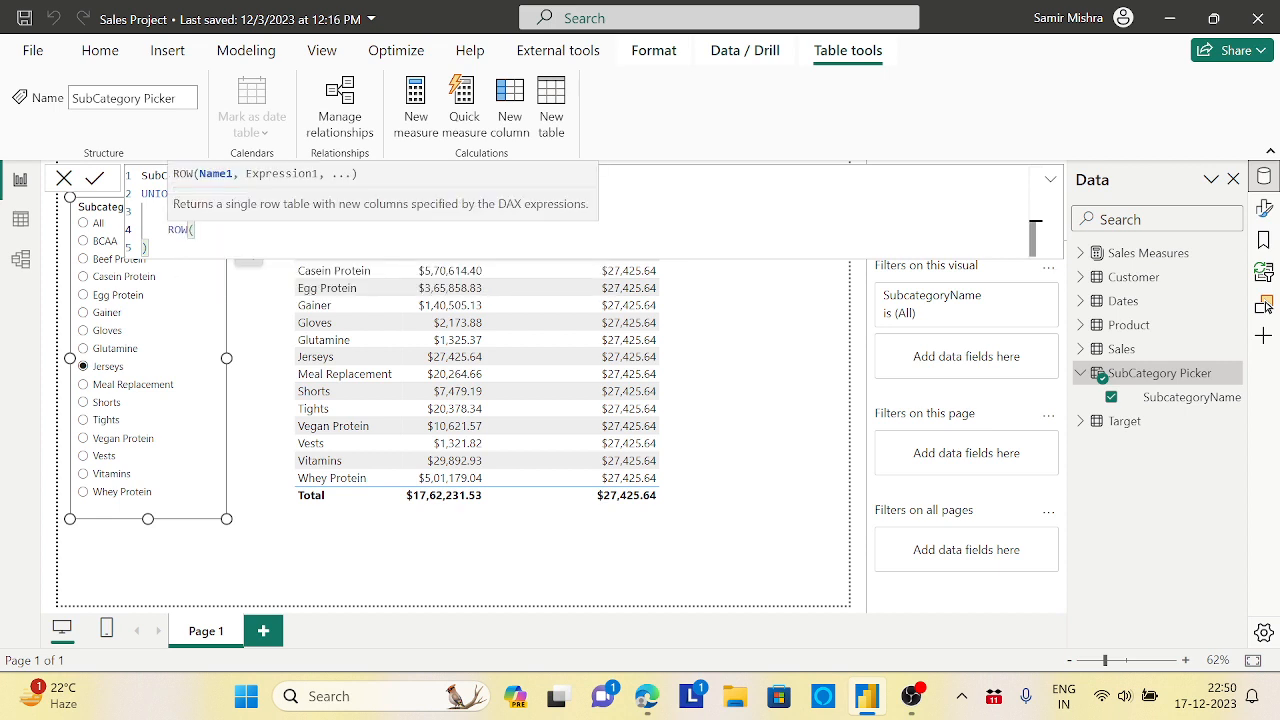
{"action": "type", "text": "\"All Sub"}
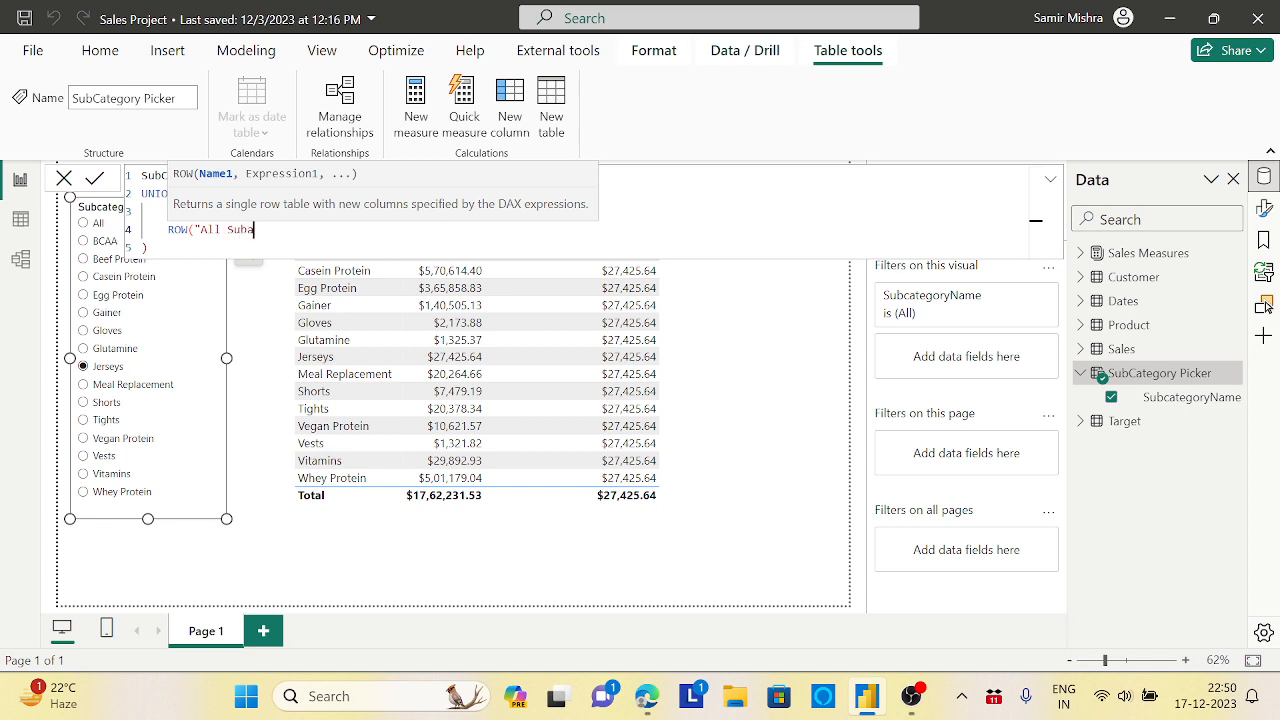
{"action": "type", "text": "category\","}
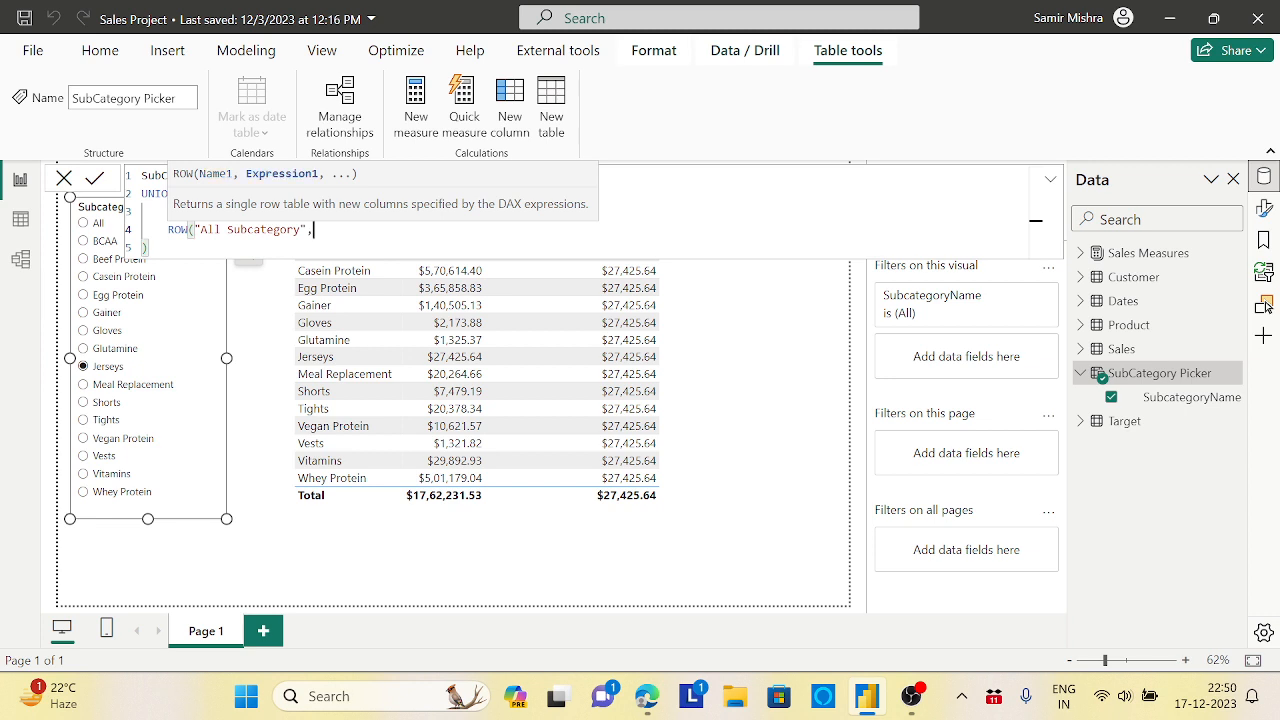
{"action": "type", "text": "\"All\")"}
{"action": "key", "text": "Return"}
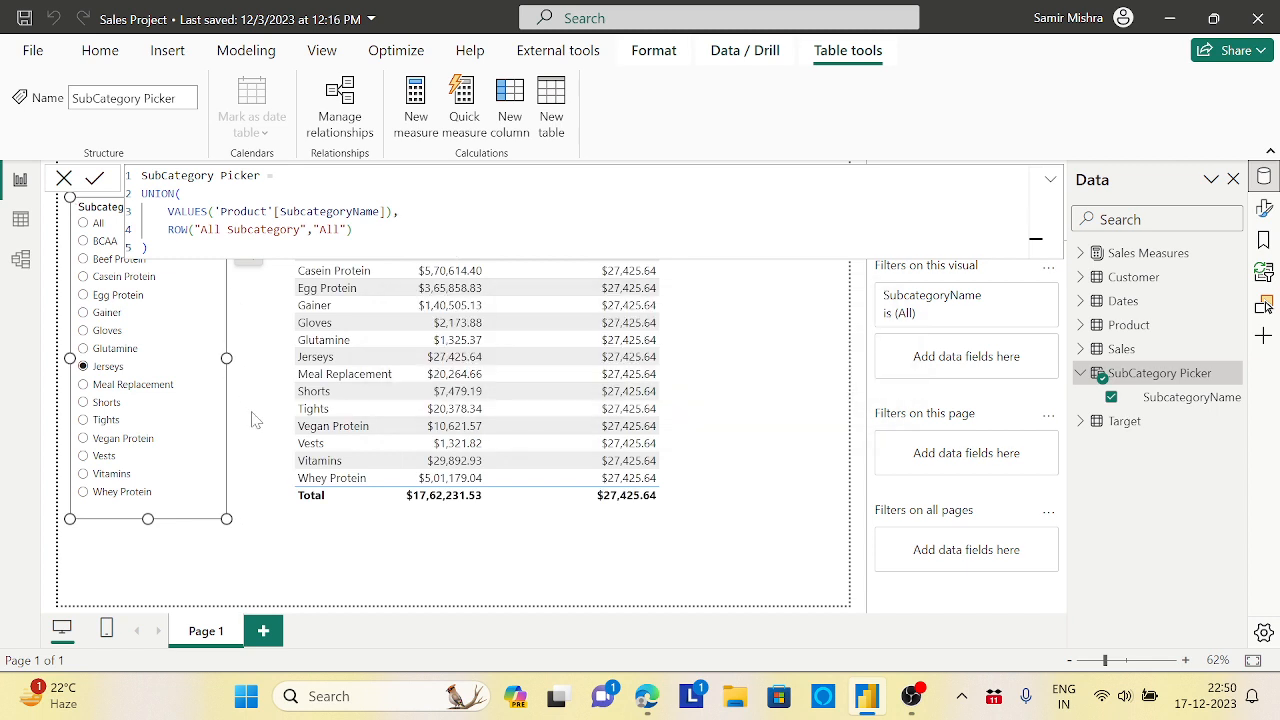
{"action": "left_click", "coordinate": [194, 327]}
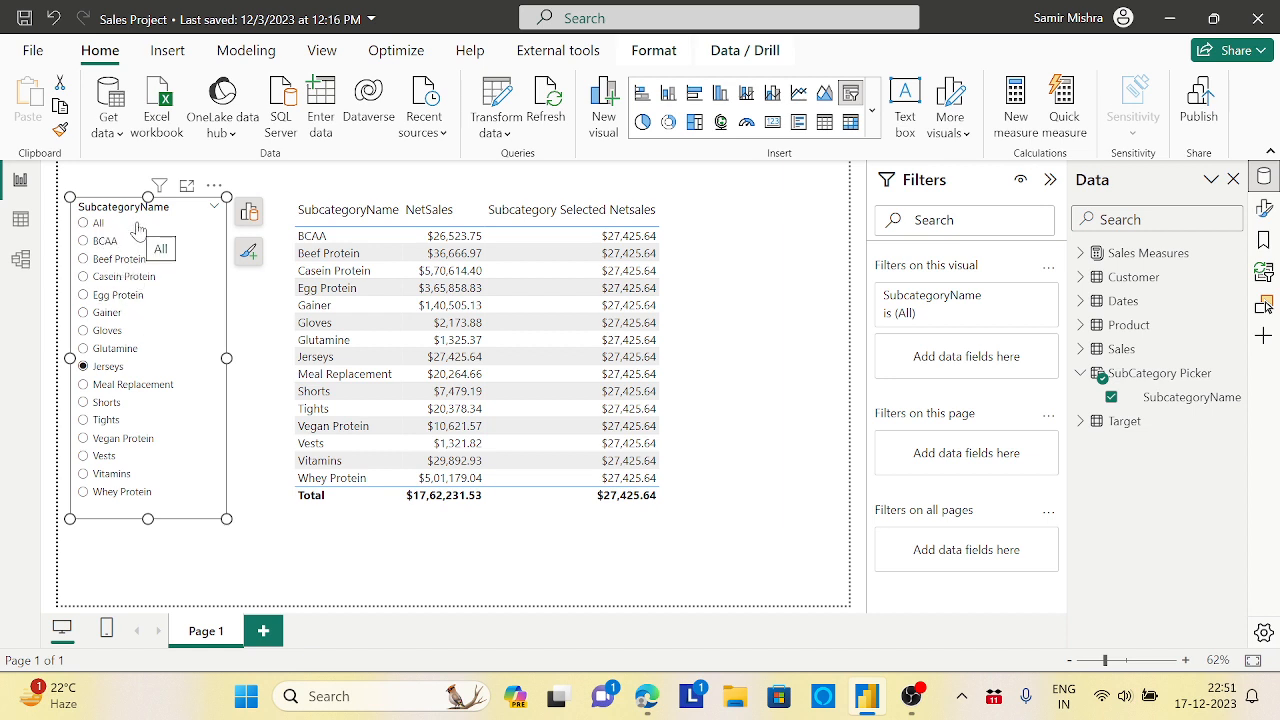
Change the ROW value in the SubCategory Picker formula to "(All)" and apply it.
{"action": "left_click", "coordinate": [1180, 400]}
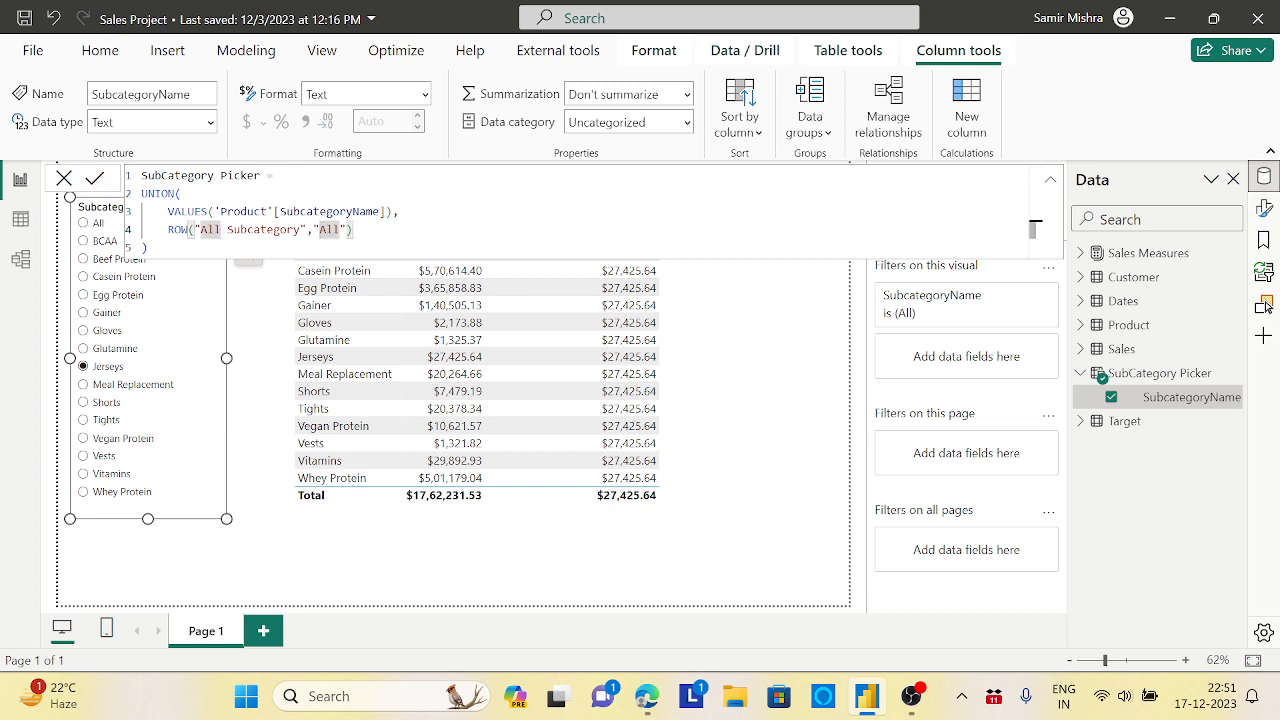
{"action": "type", "text": "("}
{"action": "left_click", "coordinate": [346, 230]}
{"action": "type", "text": ")"}
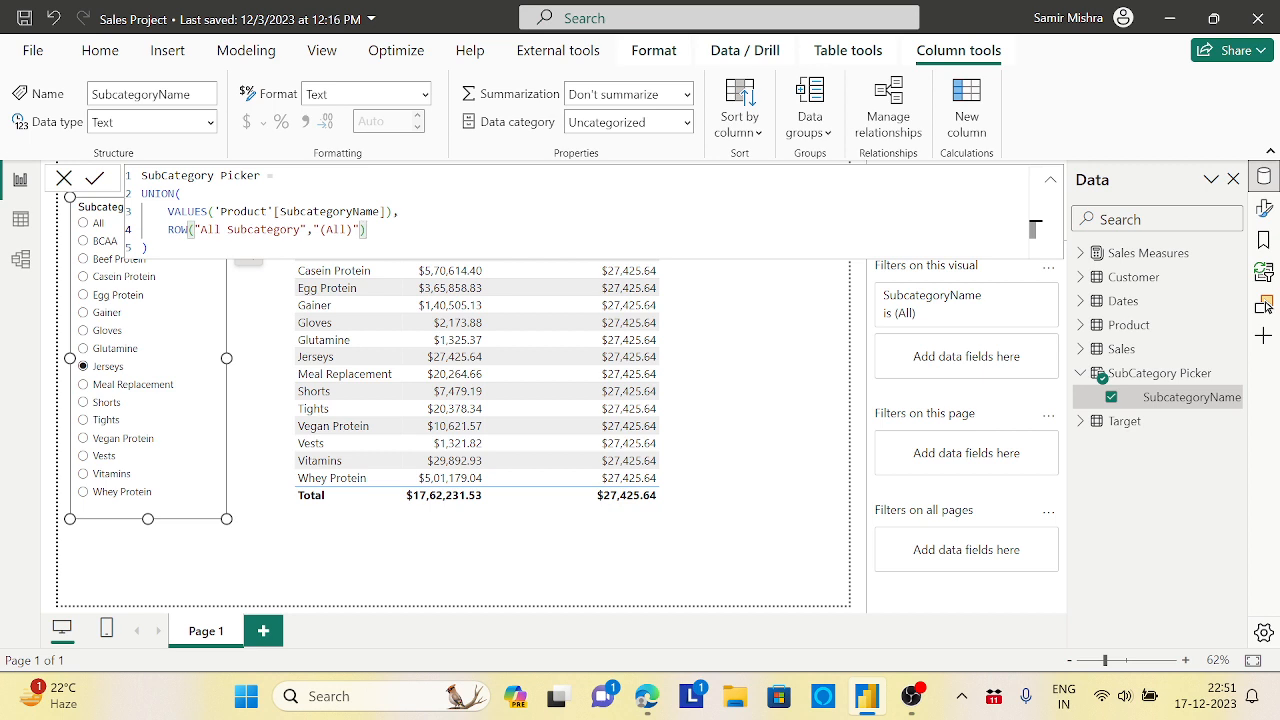
{"action": "left_click", "coordinate": [1035, 245]}
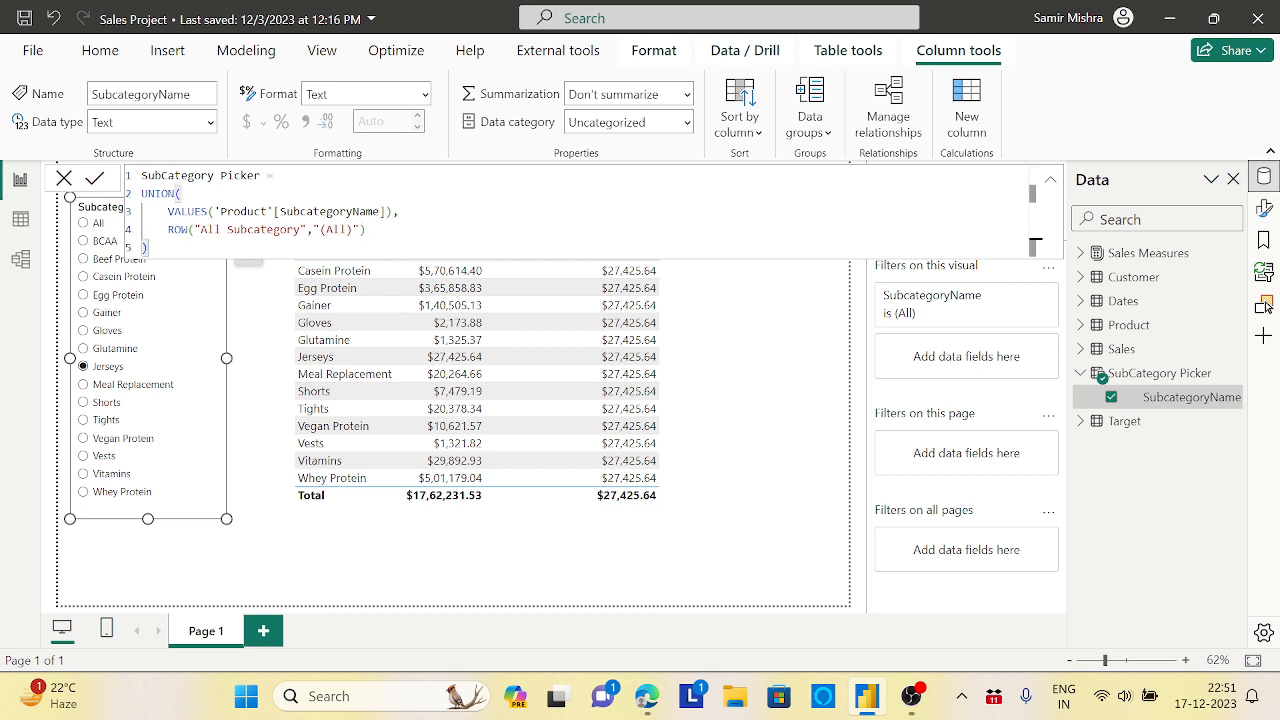
{"action": "key", "text": "Return"}
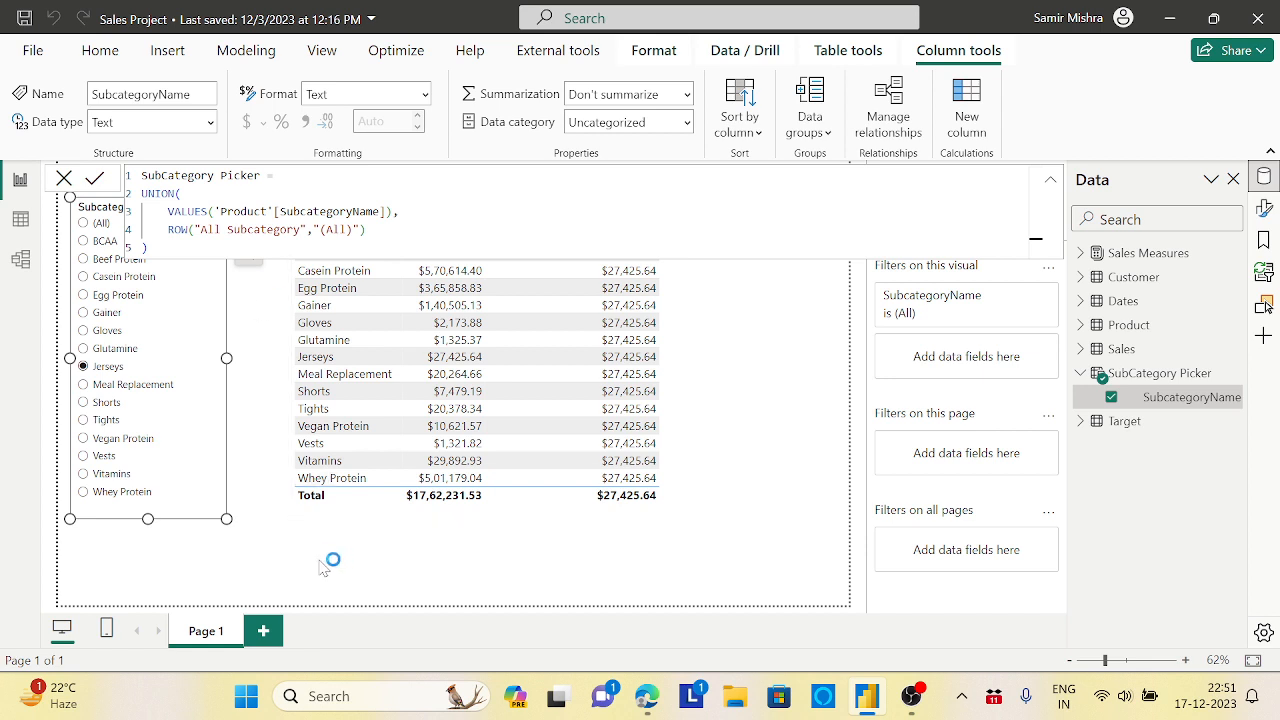
Select Vegan Protein and after it (All) in the subcategory slicer to check the Subcategory Selected Netsales column.
{"action": "left_click", "coordinate": [197, 444]}
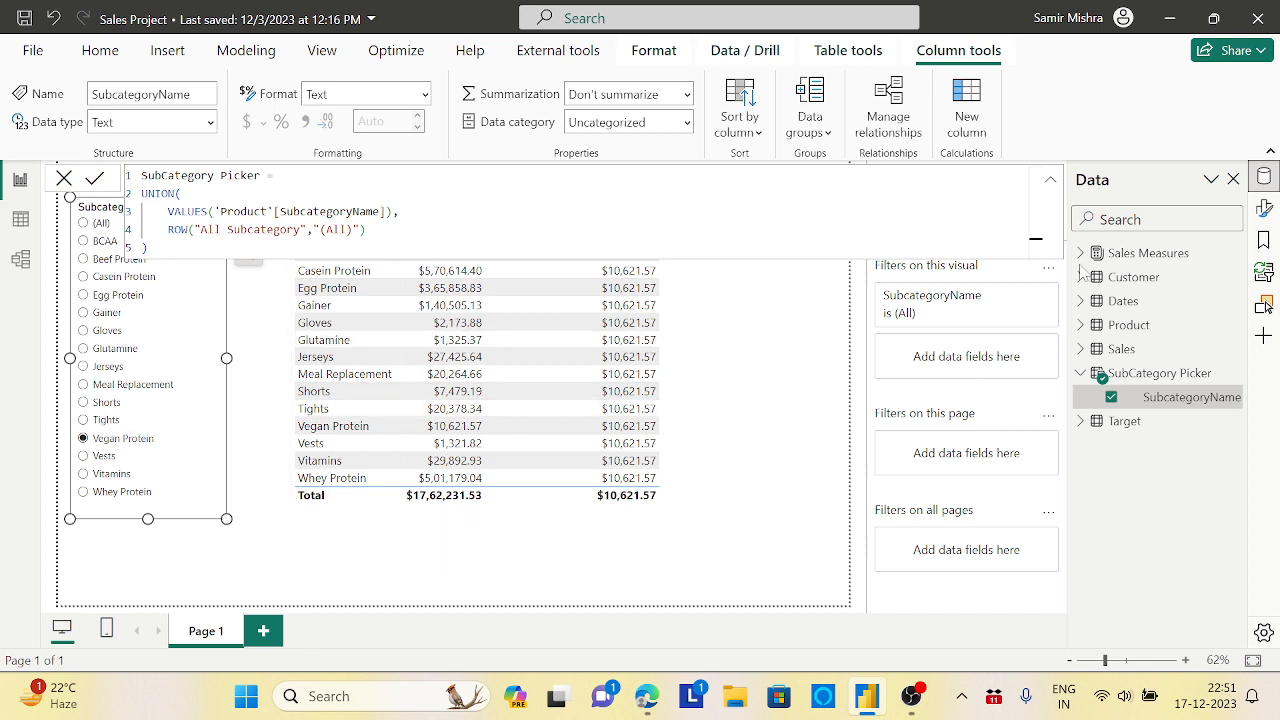
{"action": "left_click", "coordinate": [1148, 253]}
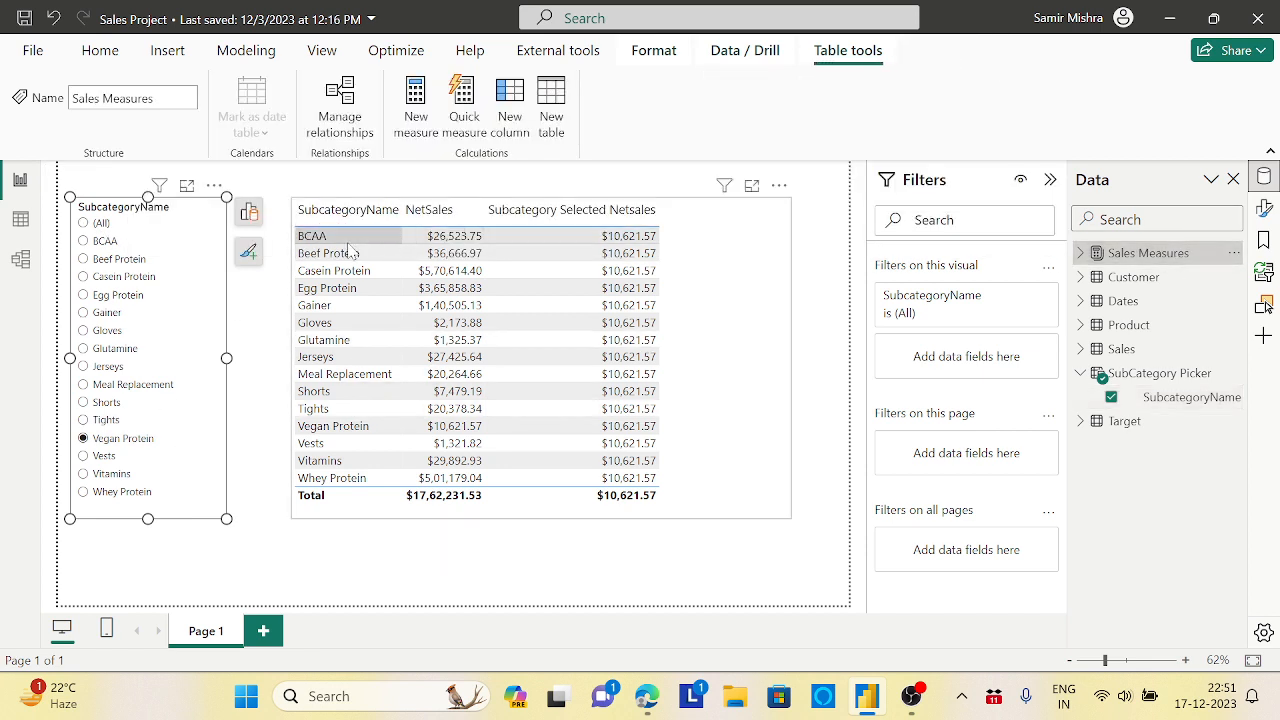
{"action": "left_click", "coordinate": [85, 224]}
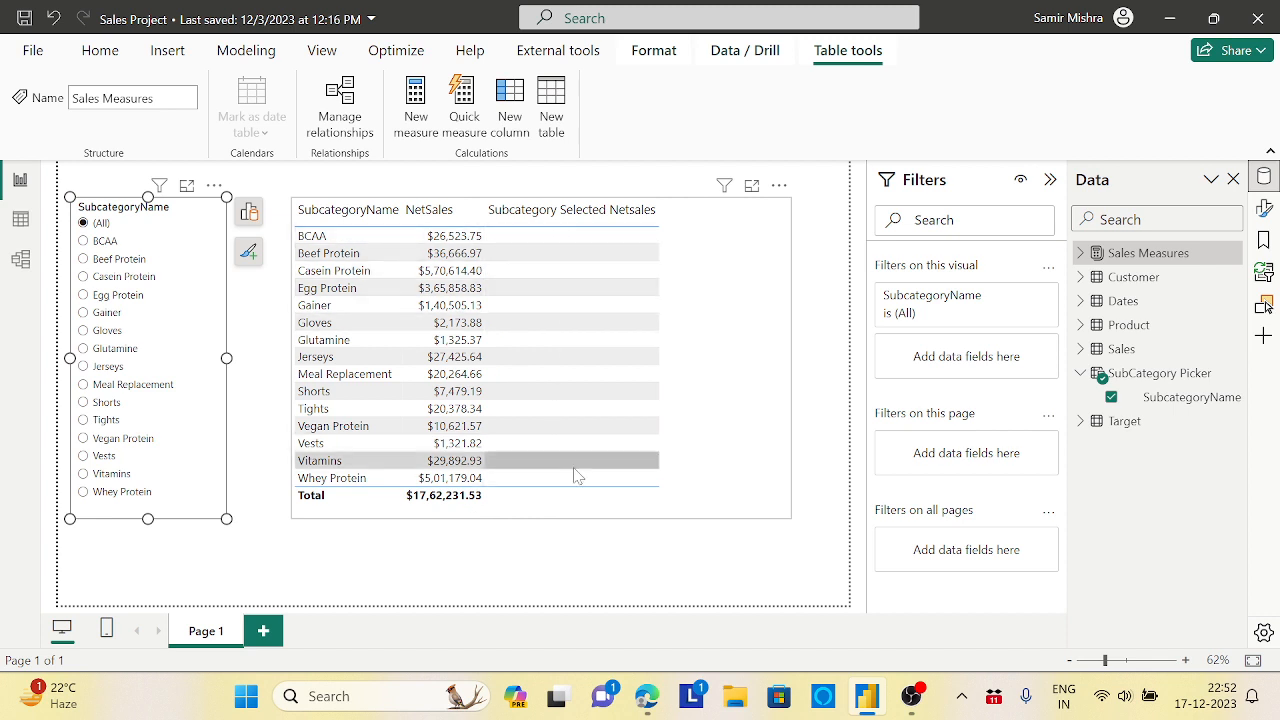
Open the Subcategory Selected Netsales measure from Sales Measures and begin an IF function on a new line after RETURN.
{"action": "left_click", "coordinate": [1086, 258]}
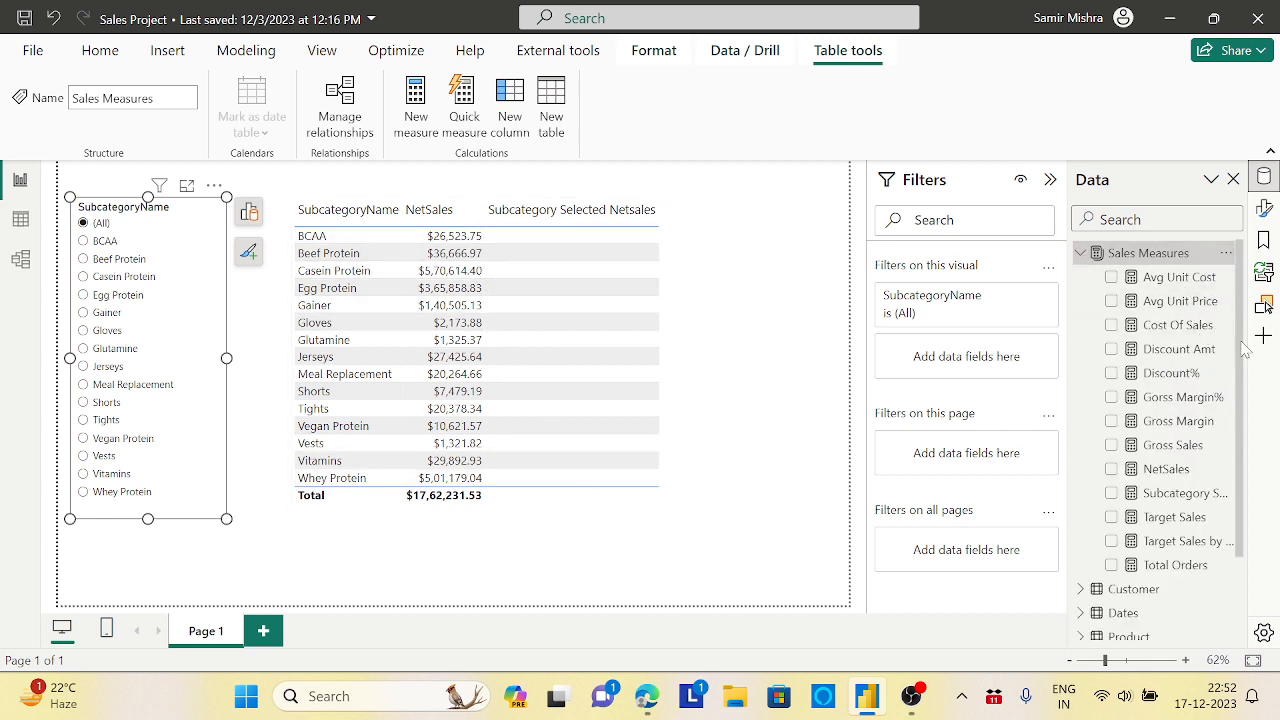
{"action": "left_click_drag", "start_coordinate": [1244, 345], "coordinate": [1254, 398]}
{"action": "left_click", "coordinate": [1175, 431]}
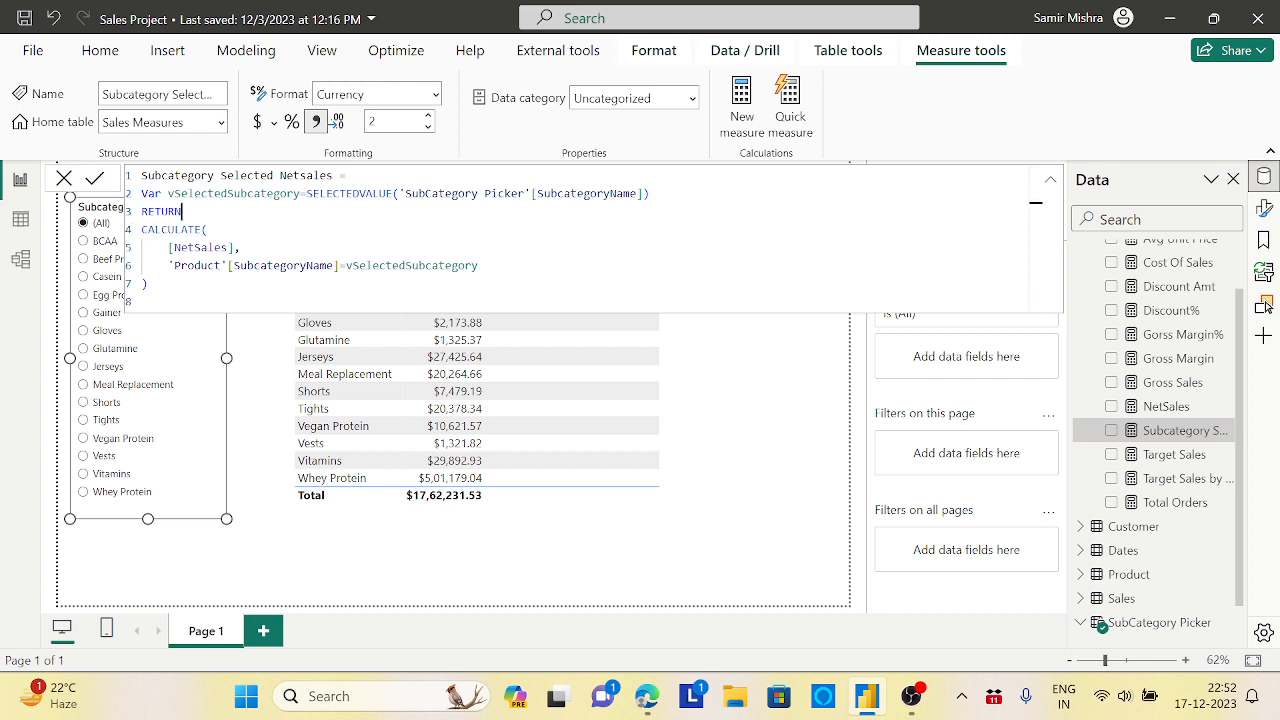
{"action": "double_click", "coordinate": [1035, 211]}
{"action": "left_click", "coordinate": [1035, 211]}
{"action": "key", "text": "shift+Return"}
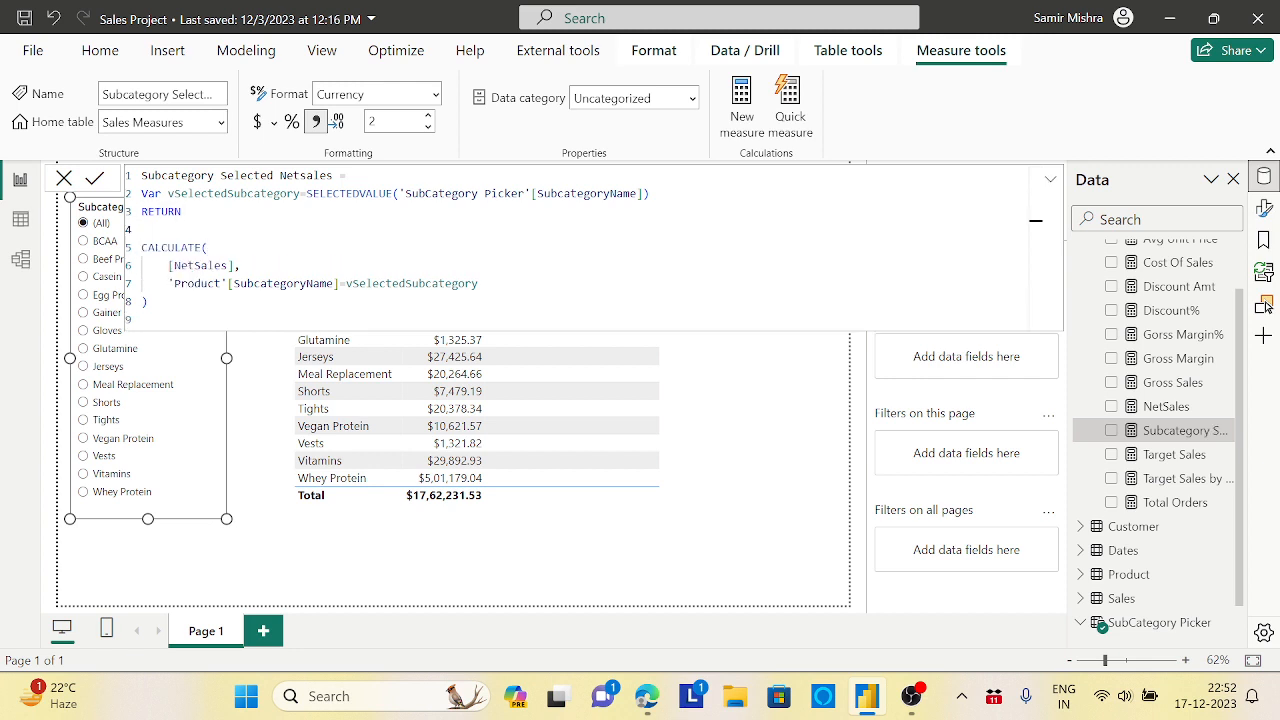
{"action": "type", "text": "IF("}
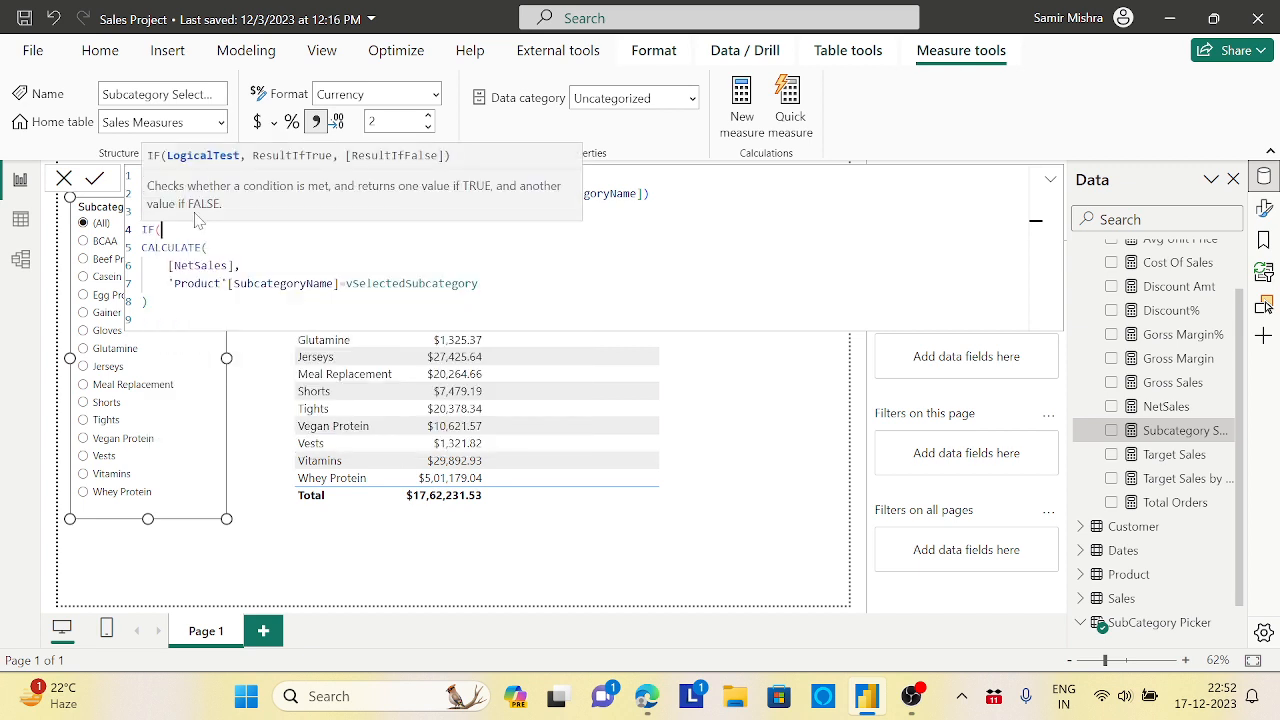
Enter SELECTEDVALUE('SubCategory Picker'[SubcategoryName])="(All)" as the IF condition on its own line.
{"action": "key", "text": "shift+Return"}
{"action": "type", "text": "select"}
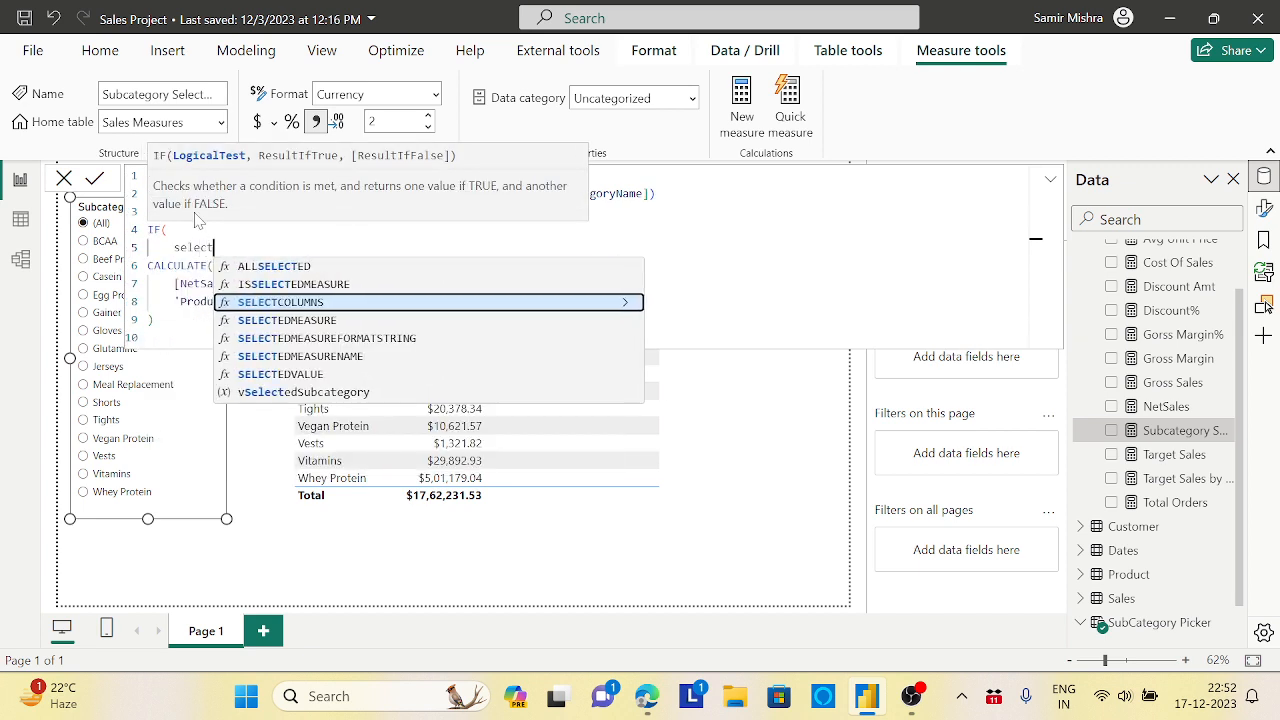
{"action": "left_click", "coordinate": [280, 375]}
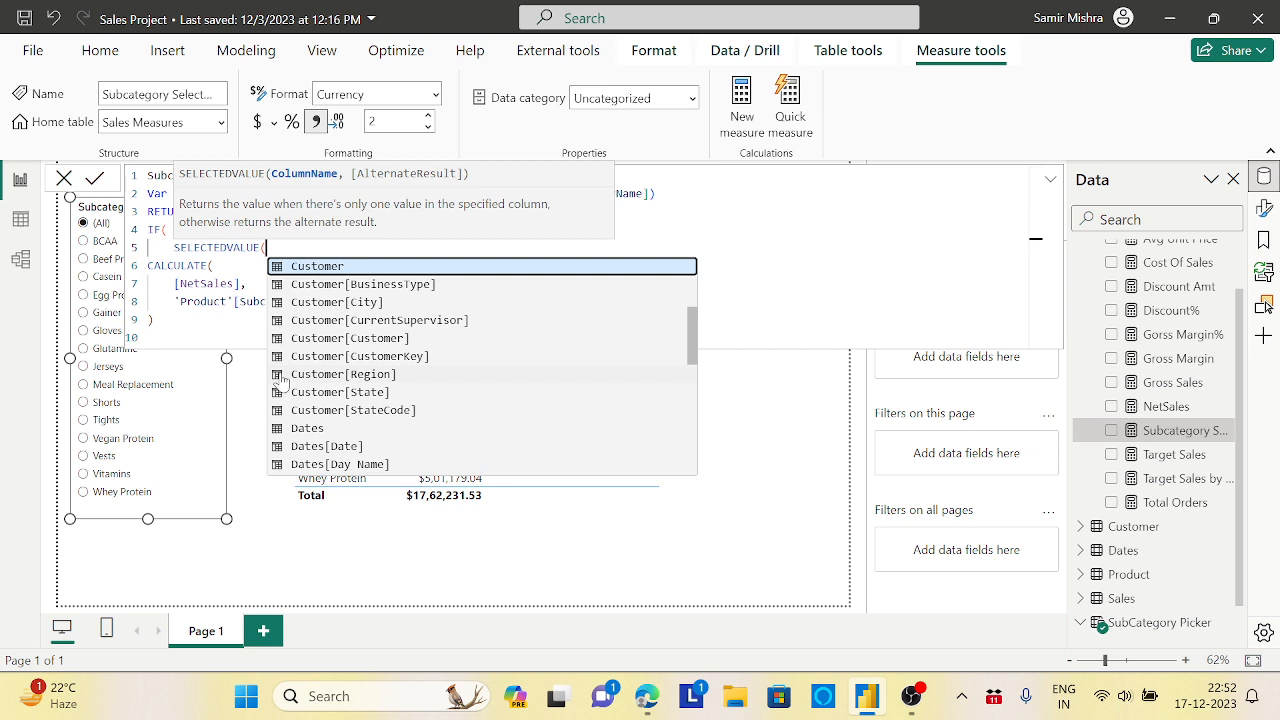
{"action": "type", "text": "sub"}
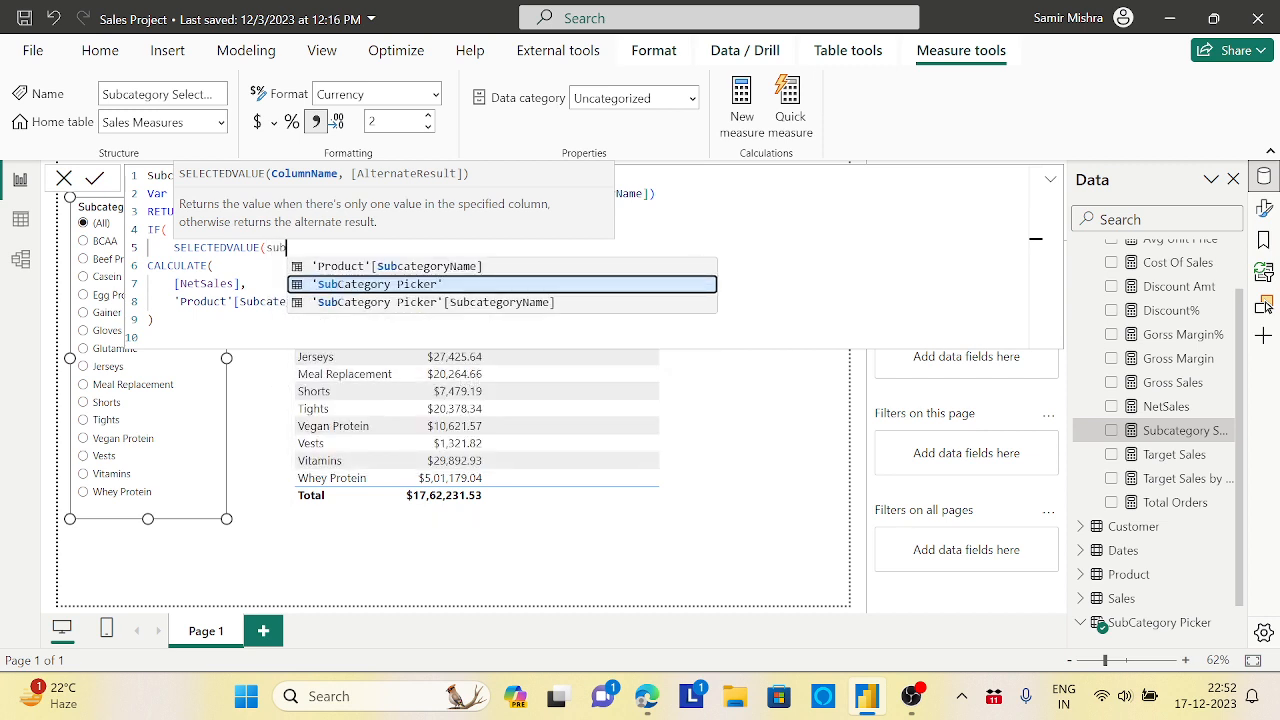
{"action": "key", "text": "Down"}
{"action": "key", "text": "Tab"}
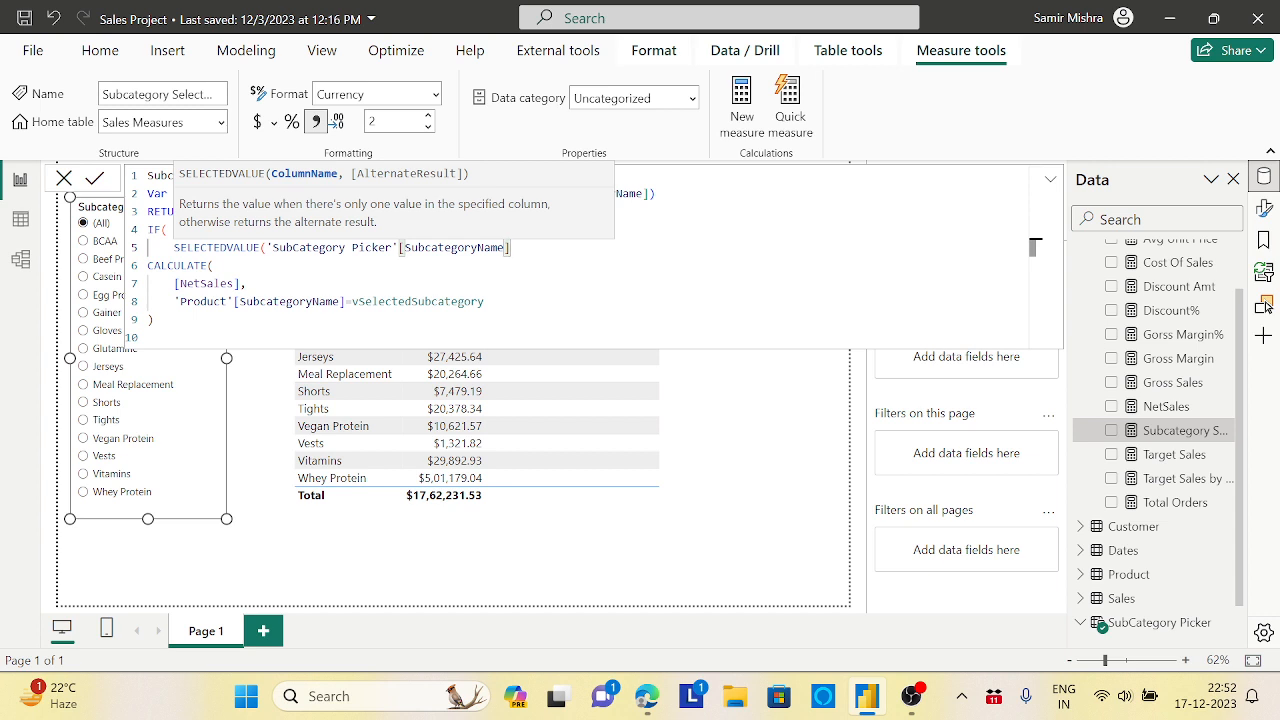
{"action": "type", "text": ")"}
{"action": "type", "text": ","}
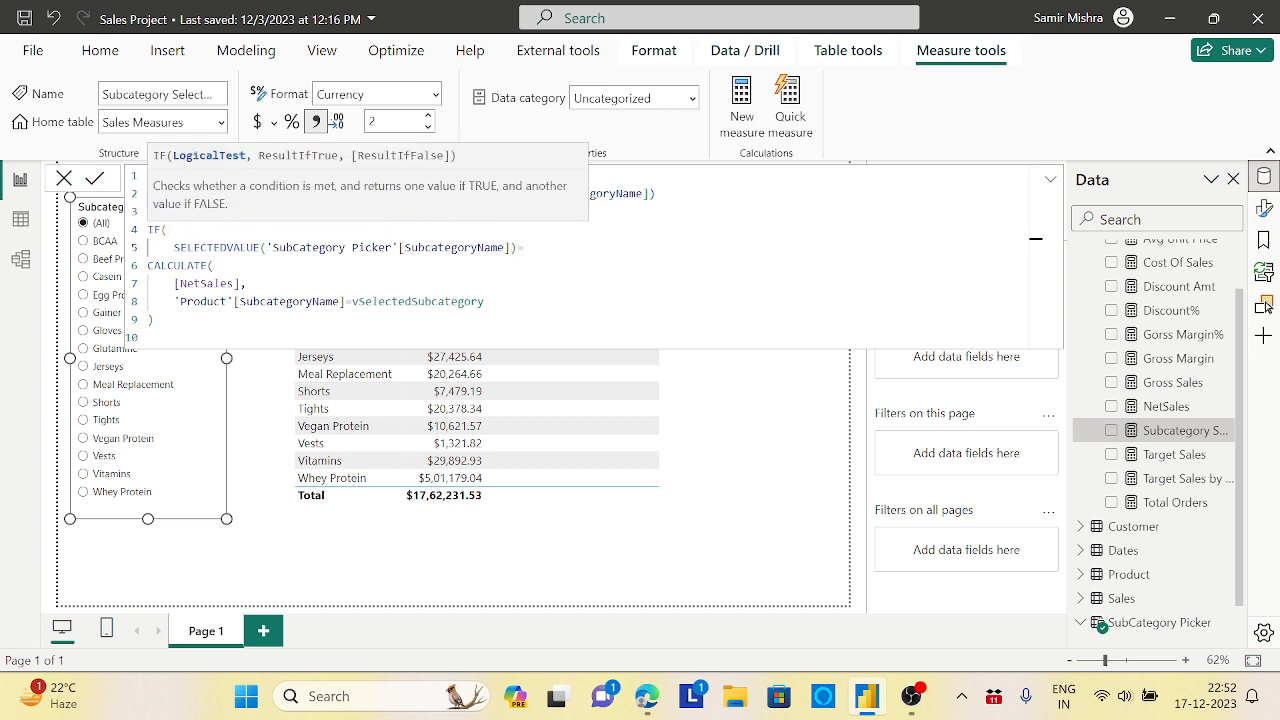
{"action": "type", "text": "\"(All)\","}
{"action": "key", "text": "shift+Return"}
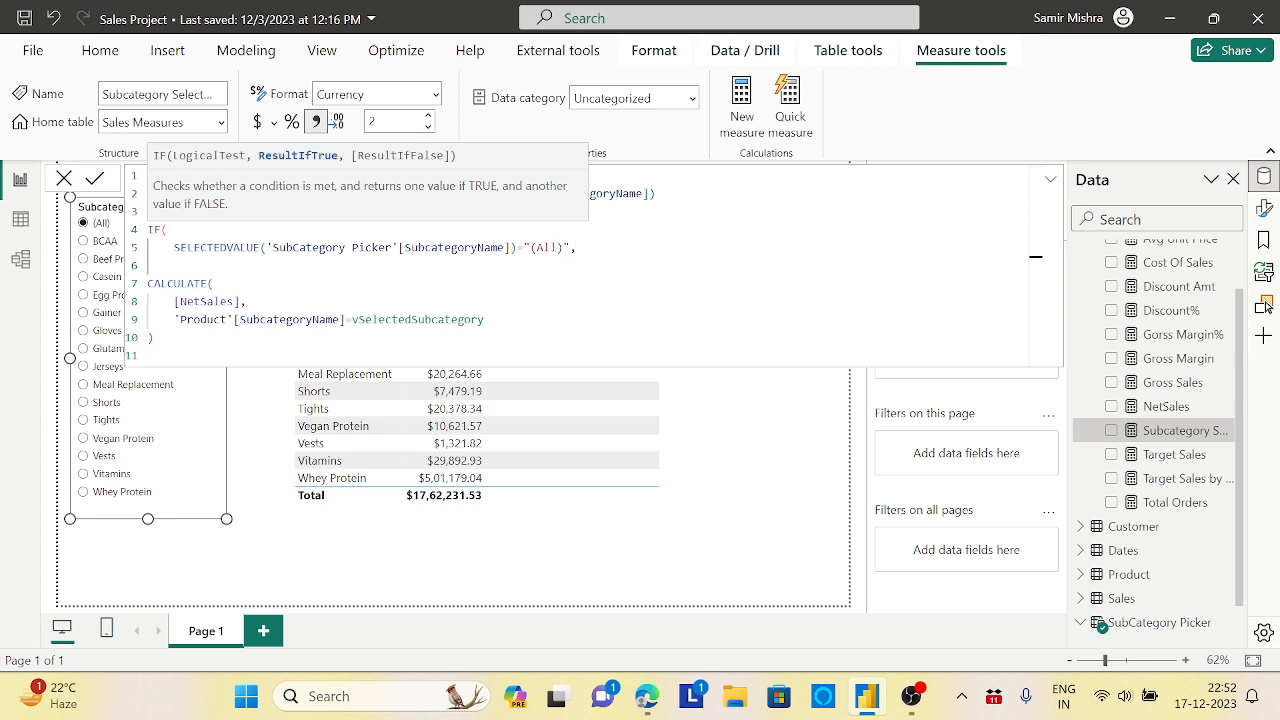
Start a CALCULATE function as the IF's true result, with [NetSales] as its expression.
{"action": "type", "text": "ca"}
{"action": "key", "text": "Tab"}
{"action": "key", "text": "shift+Return"}
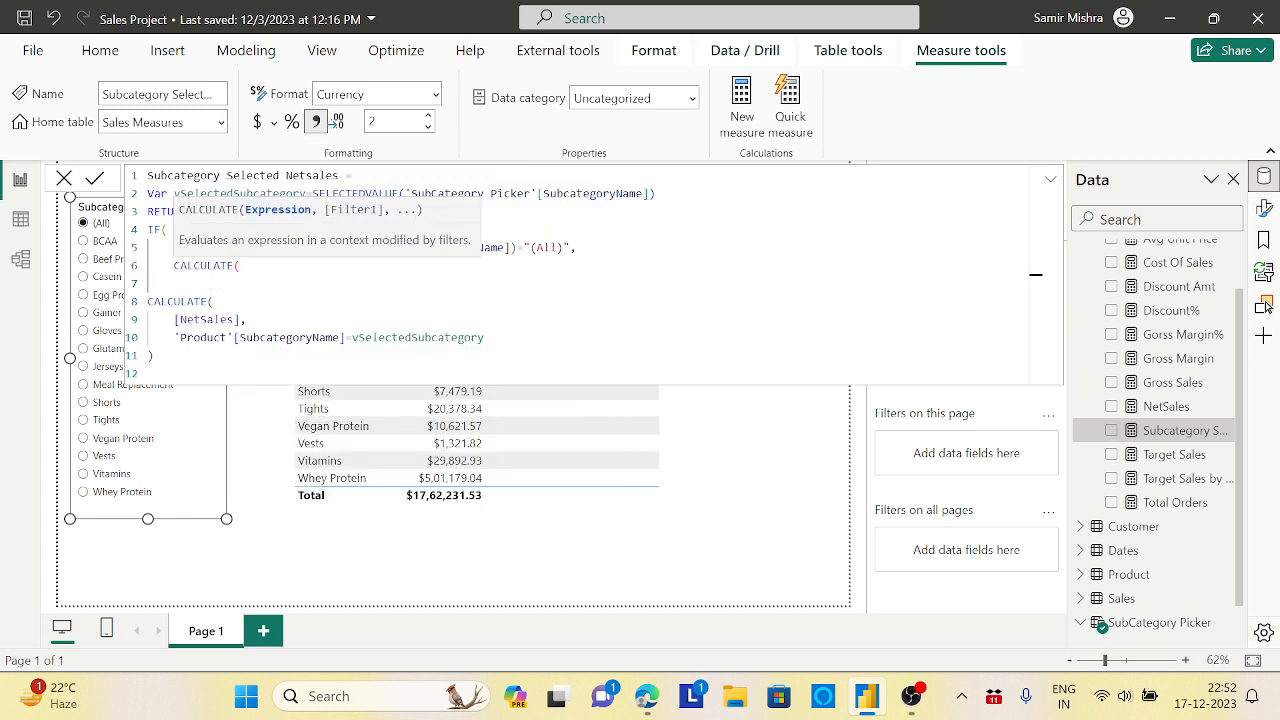
{"action": "type", "text": "[net"}
{"action": "key", "text": "Tab"}
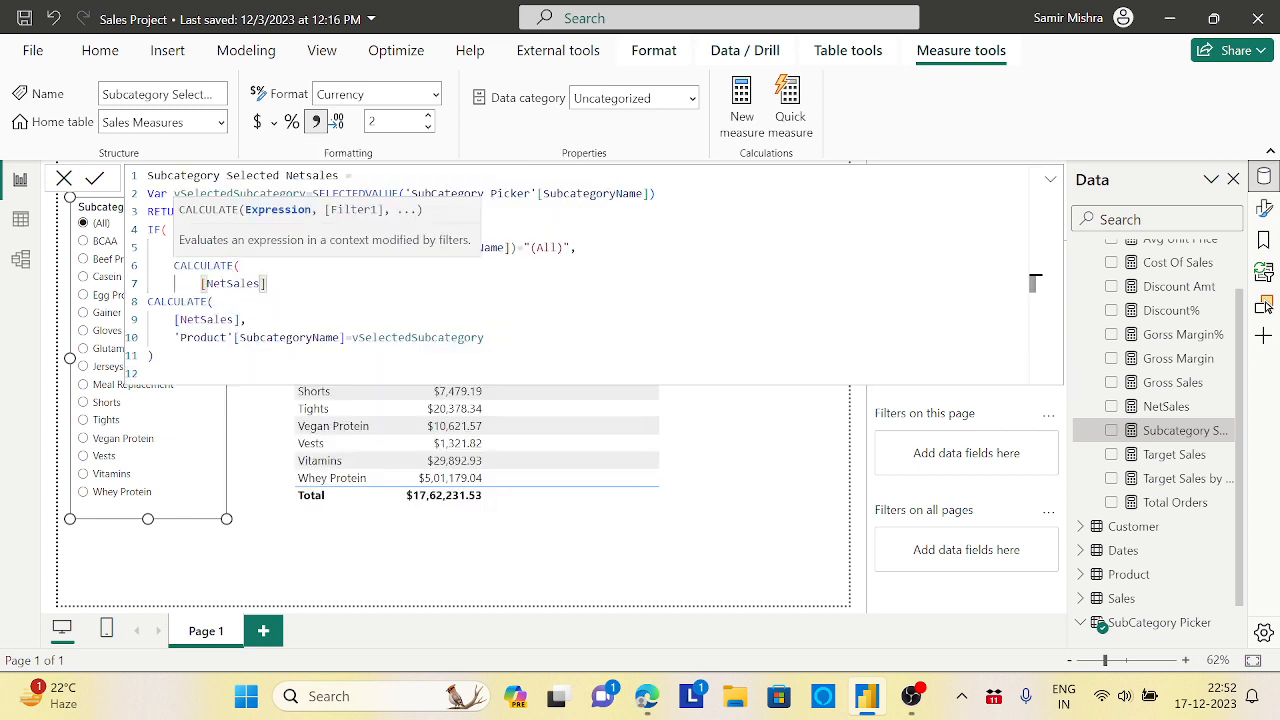
{"action": "type", "text": ","}
Add REMOVEFILTERS('Product'[SubcategoryName]) on its own line as the filter of the CALCULATE in the IF's true result.
{"action": "key", "text": "shift+Return"}
{"action": "type", "text": "remo"}
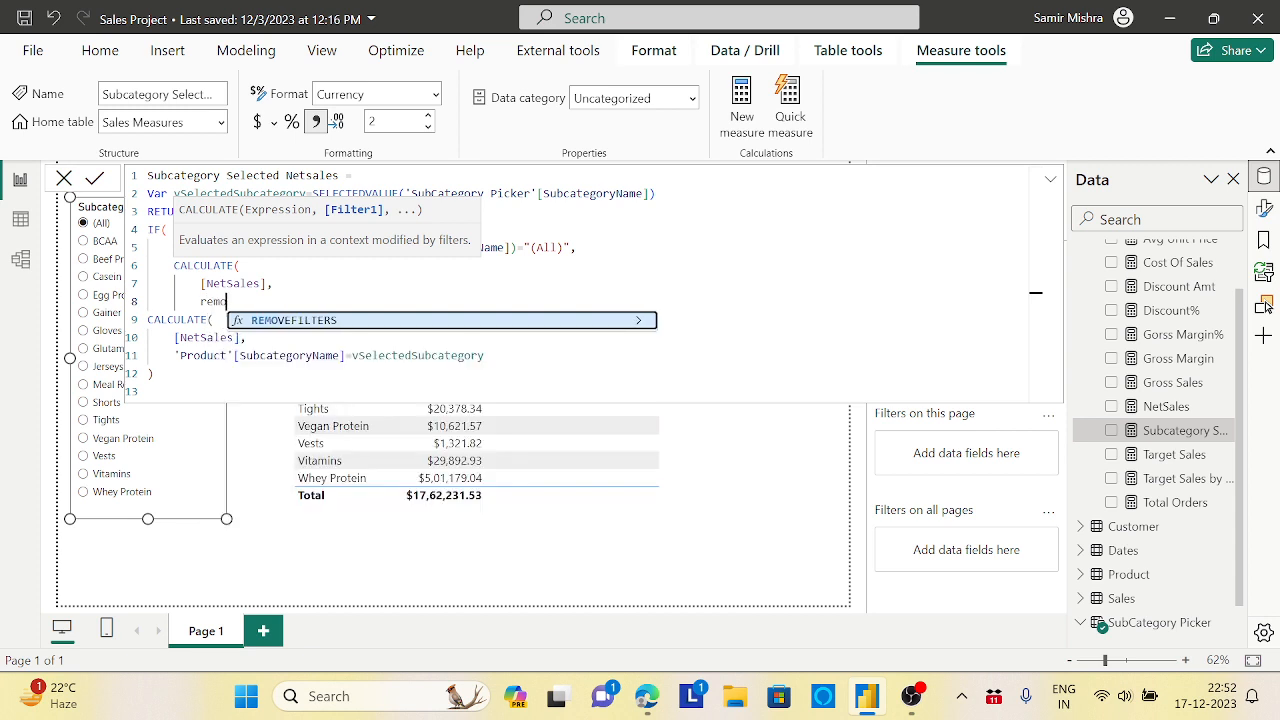
{"action": "key", "text": "Tab"}
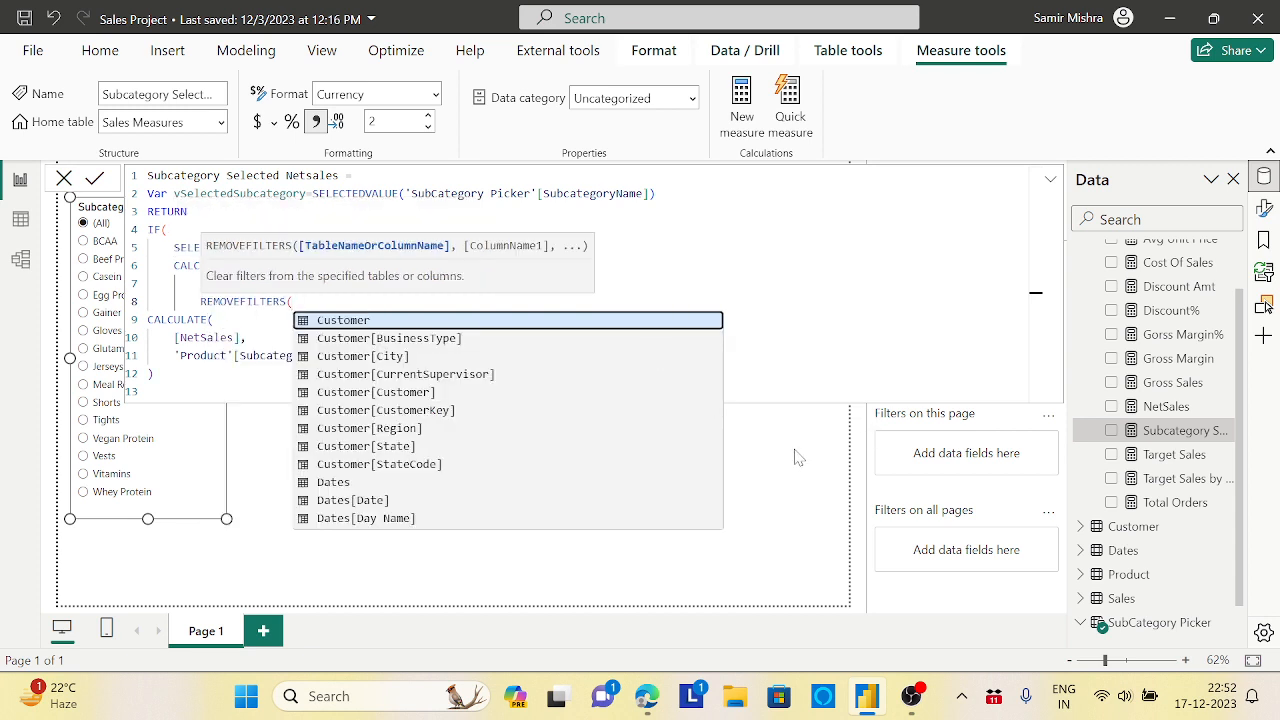
{"action": "type", "text": "sub"}
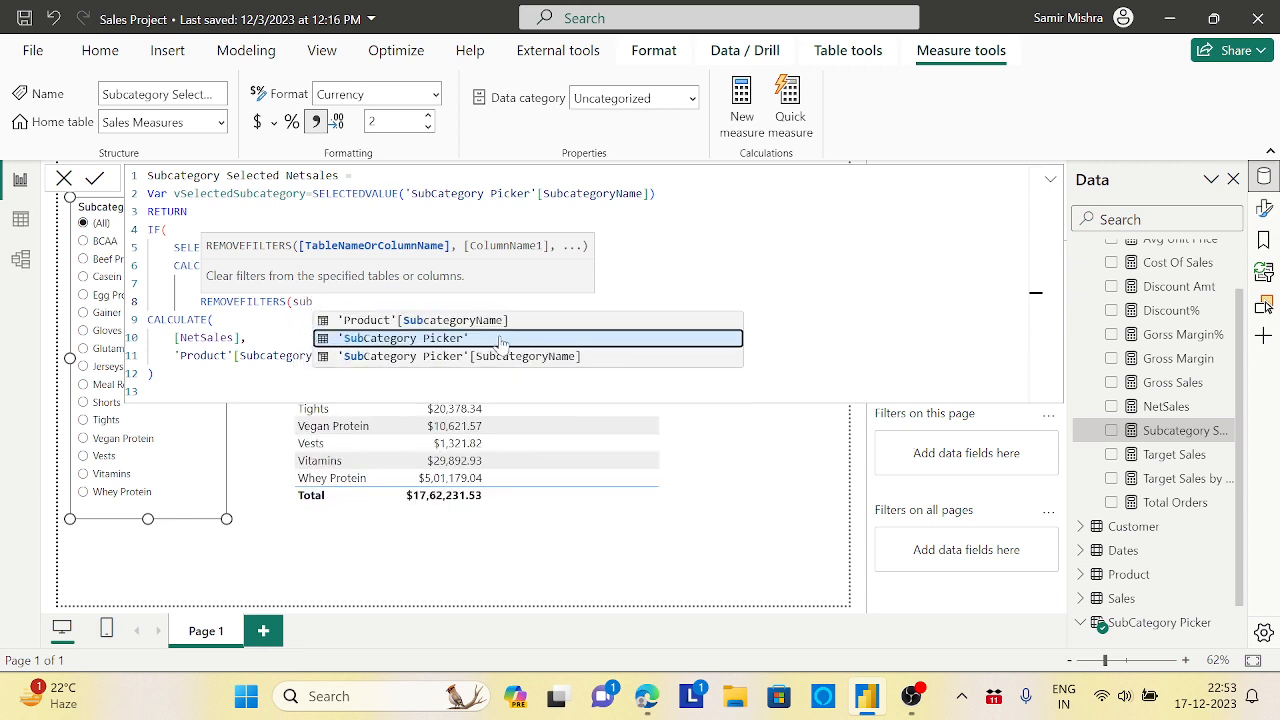
{"action": "key", "text": "Up"}
{"action": "key", "text": "Tab"}
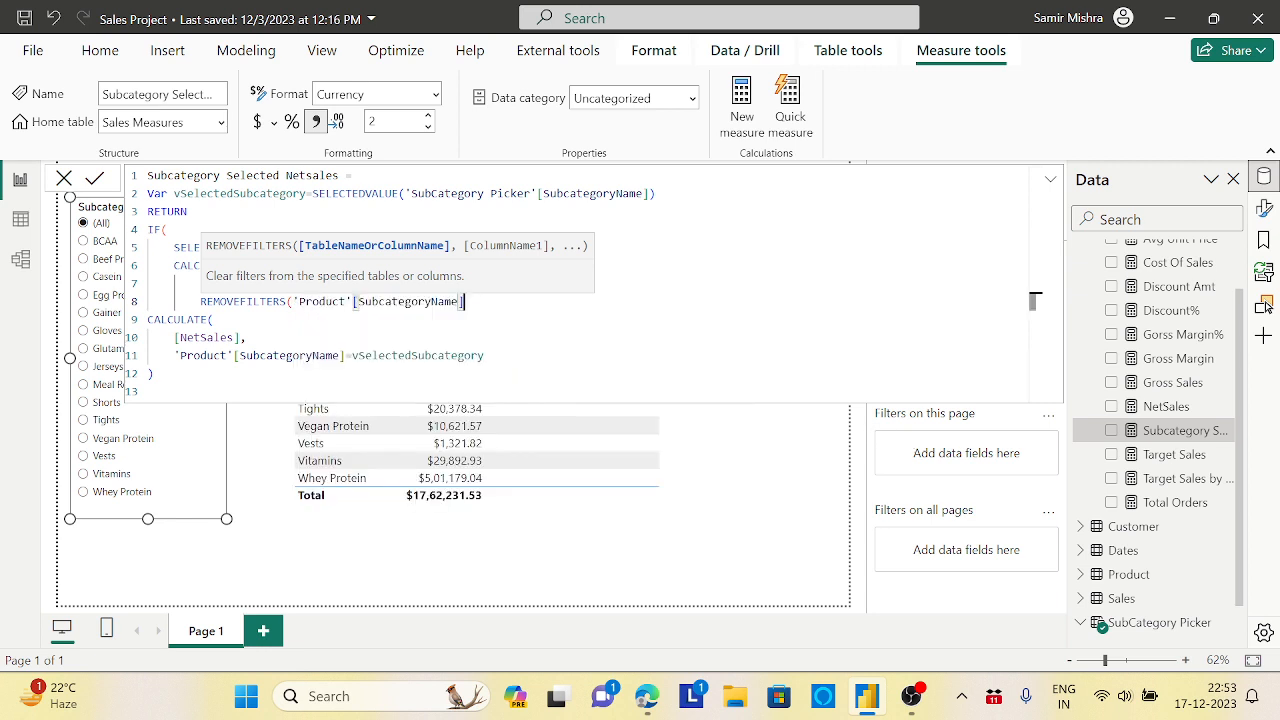
{"action": "type", "text": ")"}
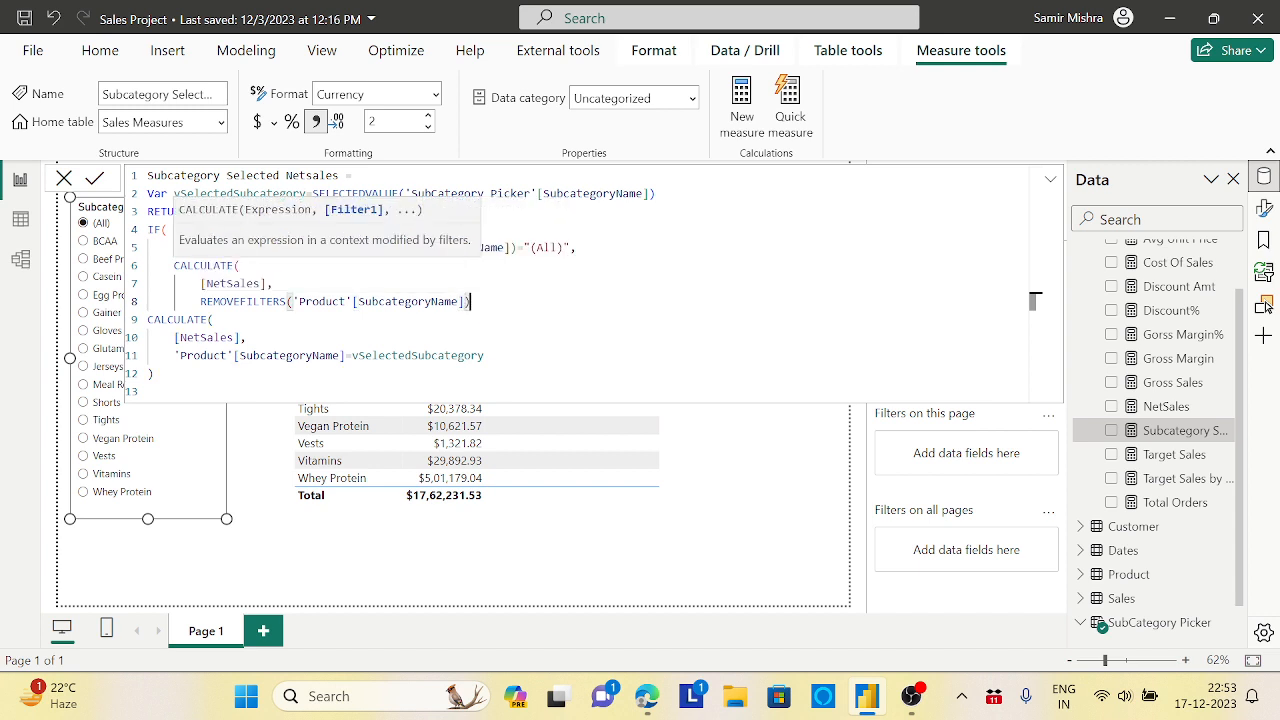
Close the first CALCULATE with a parenthesis and comma, and close the IF on a new line below the existing CALCULATE.
{"action": "key", "text": "shift+Return"}
{"action": "type", "text": ")"}
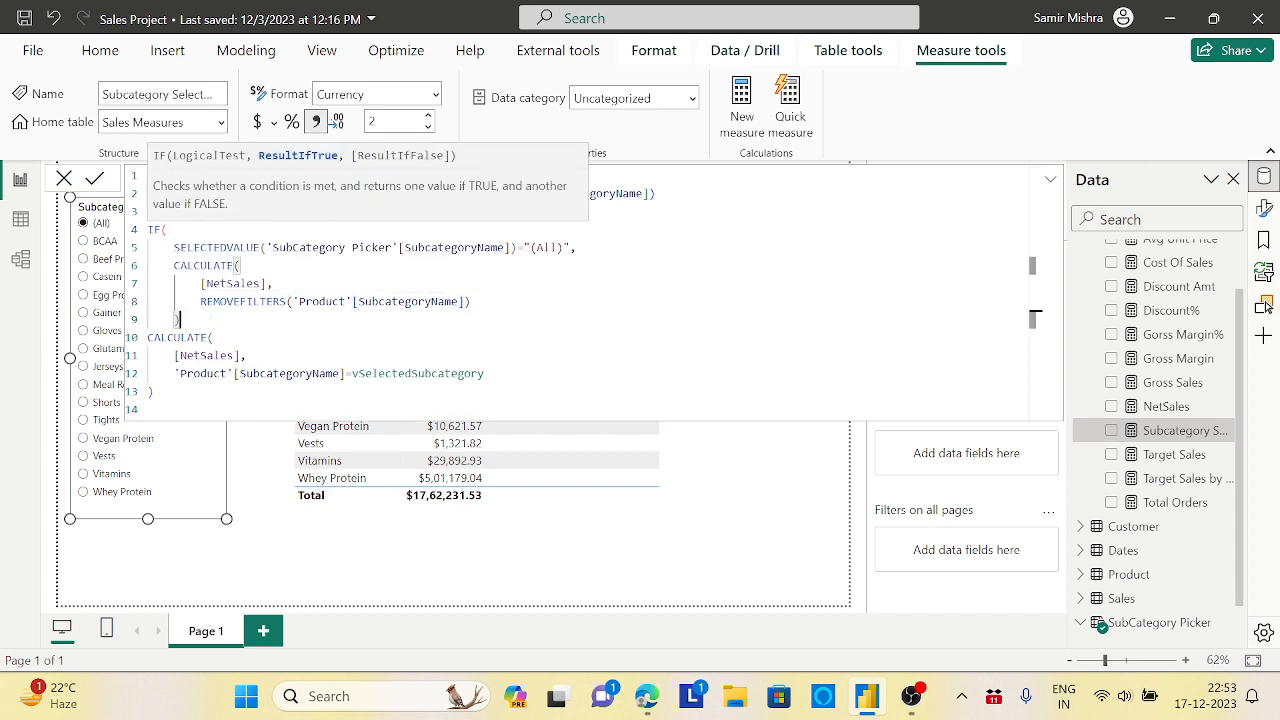
{"action": "type", "text": ","}
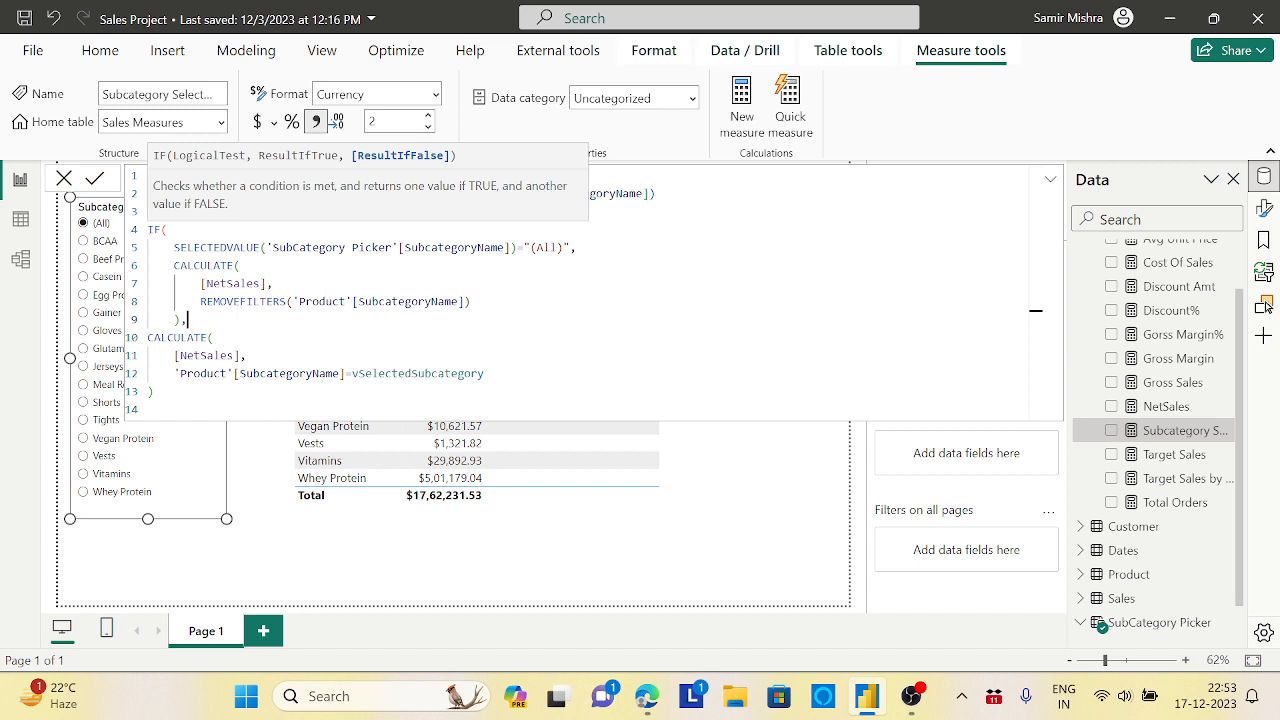
{"action": "key", "text": "Down"}
{"action": "key", "text": "Down"}
{"action": "key", "text": "Down"}
{"action": "key", "text": "Down"}
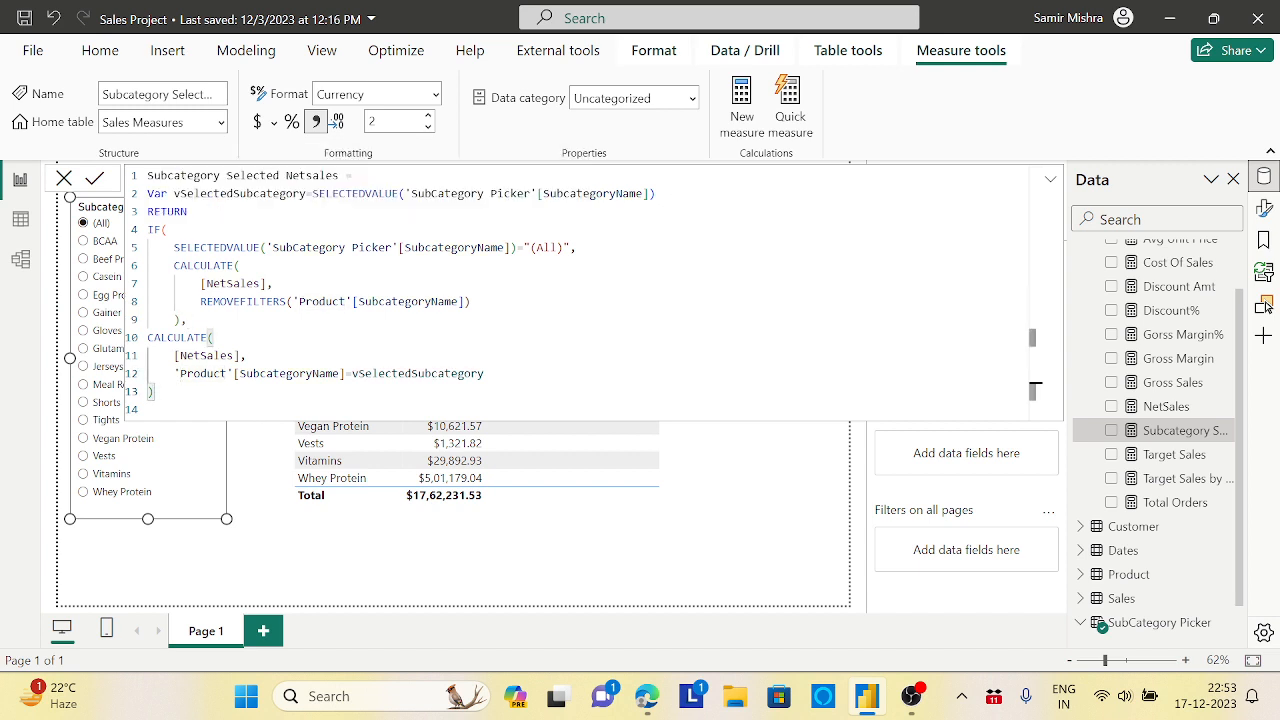
{"action": "key", "text": "Return"}
{"action": "type", "text": ")"}
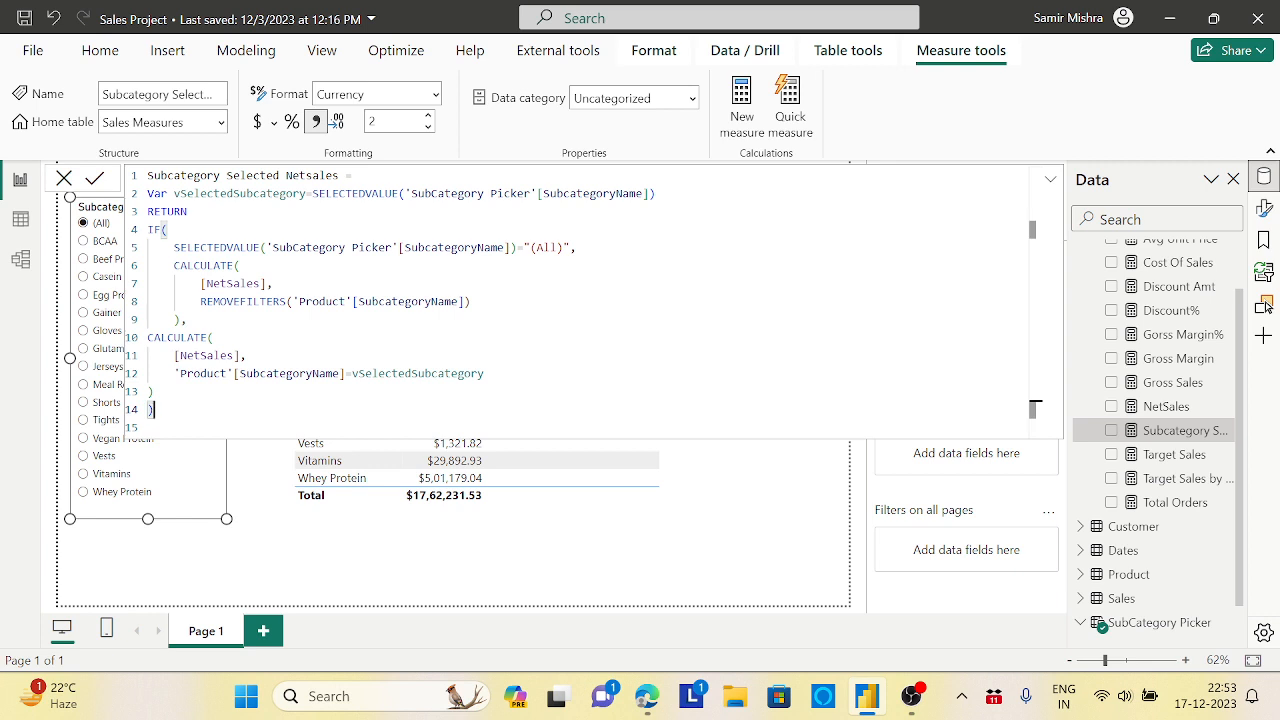
Highlight the CALCULATE block that forms the IF's true result and commit the Subcategory Selected Netsales measure.
{"action": "key", "text": "Up"}
{"action": "key", "text": "Up"}
{"action": "key", "text": "Up"}
{"action": "key", "text": "Up"}
{"action": "key", "text": "Up"}
{"action": "key", "text": "End"}
{"action": "key", "text": "shift+Up"}
{"action": "key", "text": "shift+Up"}
{"action": "key", "text": "shift+Up"}
{"action": "key", "text": "shift+Home"}
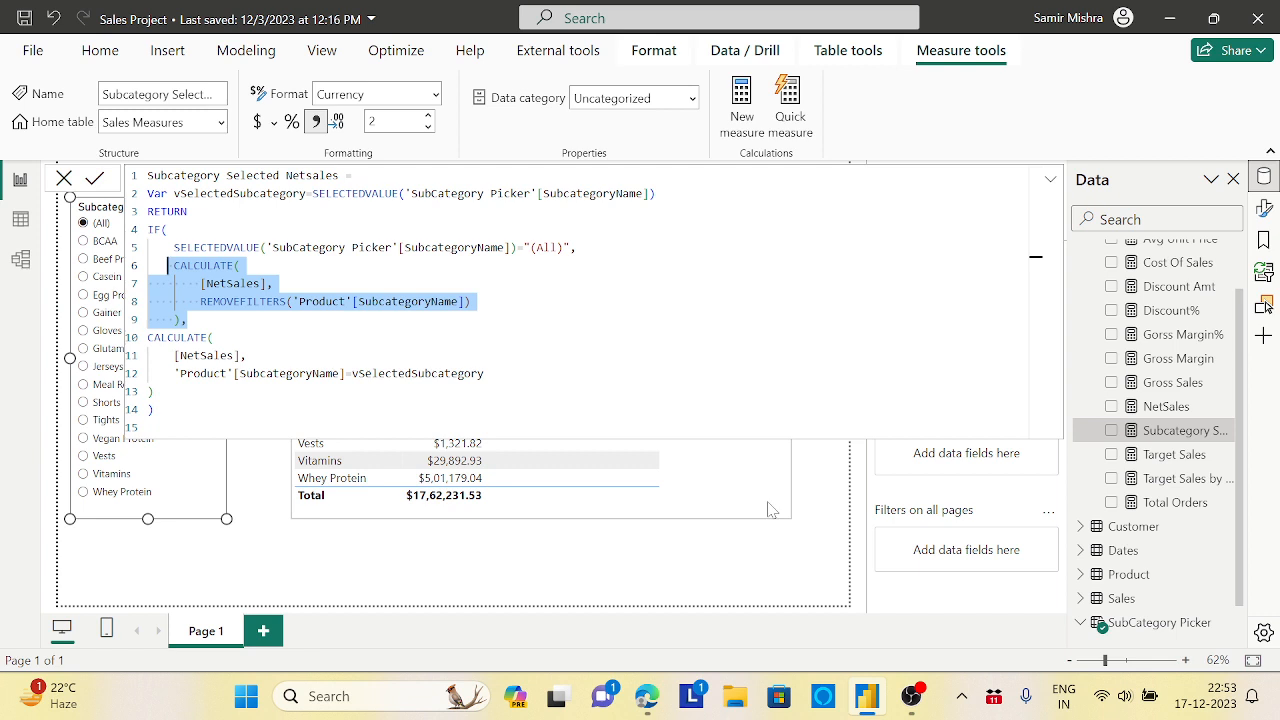
{"action": "key", "text": "Return"}
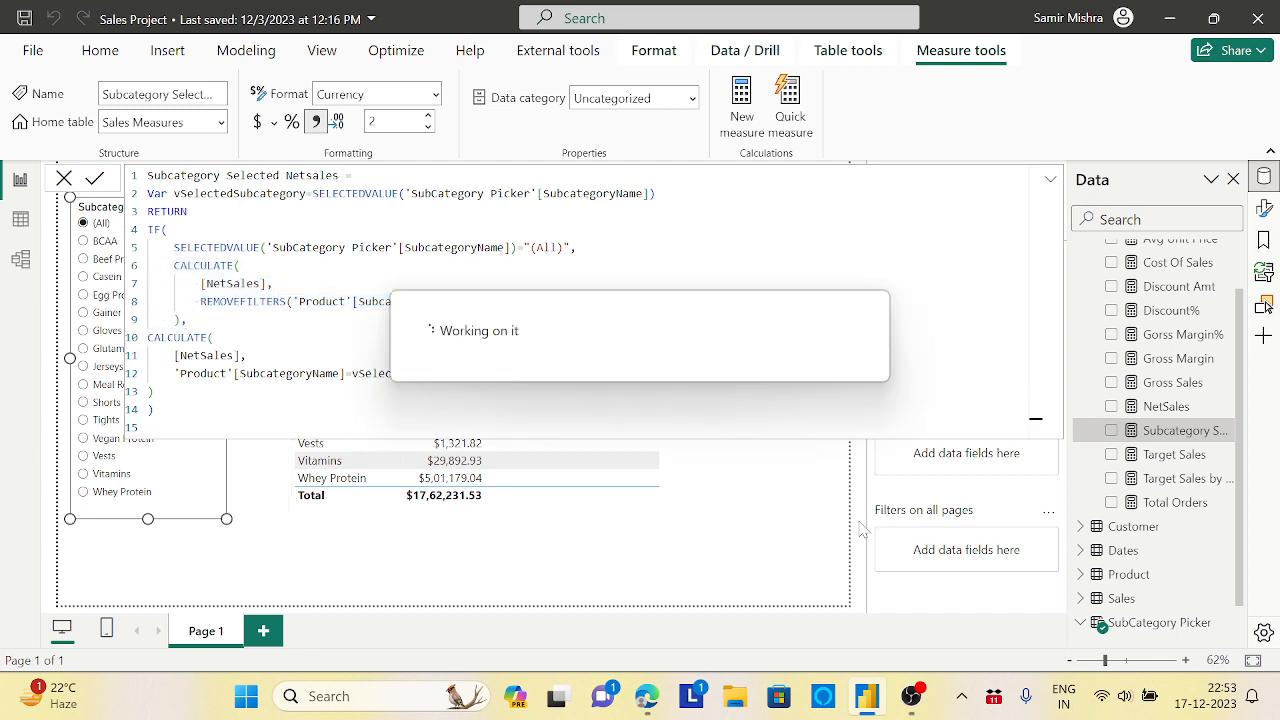
Check the Subcategory Selected Netsales column in the table for (All), and select BCAA in the slicer to compare.
{"action": "left_click", "coordinate": [768, 515]}
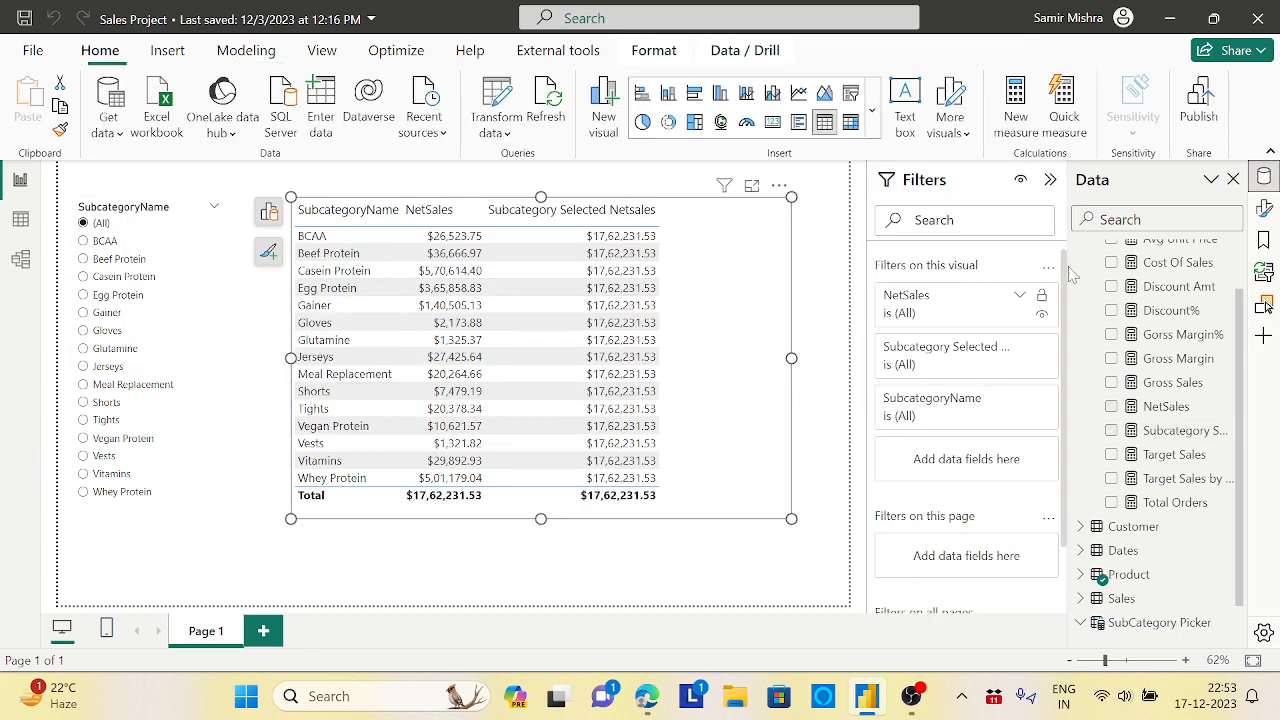
{"action": "scroll", "coordinate": [1243, 265], "scroll_direction": "up", "scroll_amount": 2}
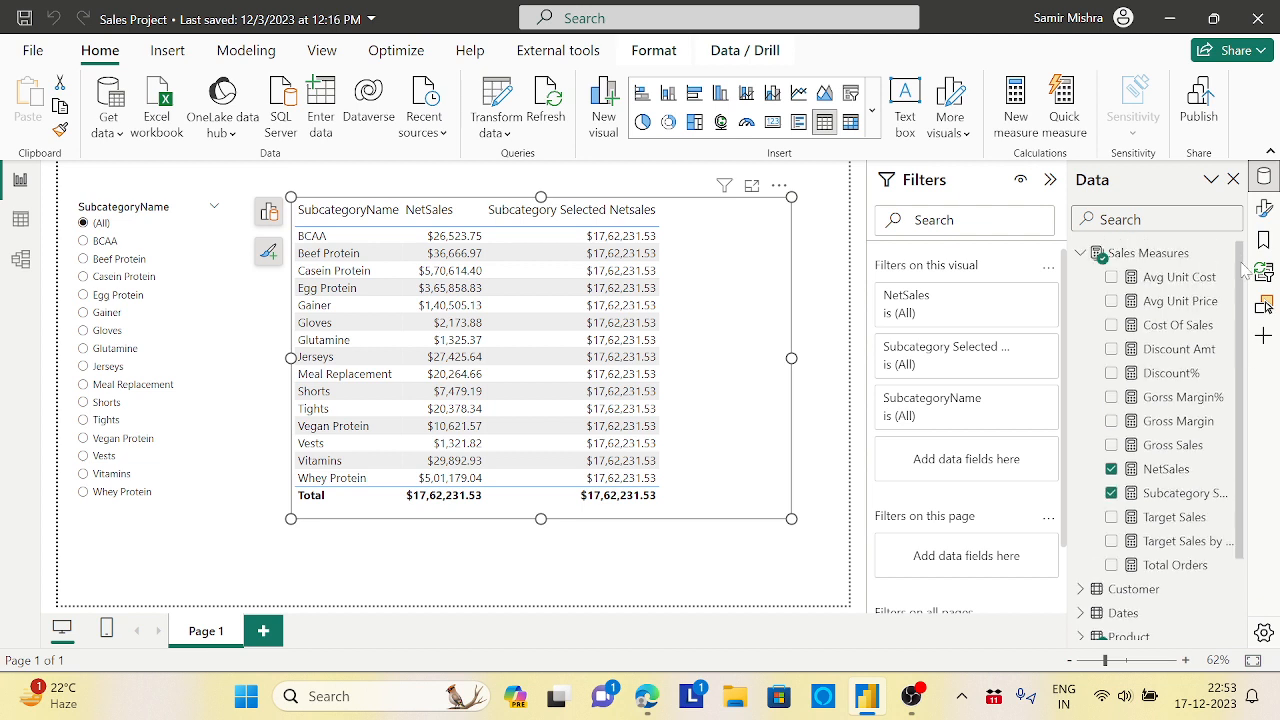
{"action": "left_click", "coordinate": [1165, 255]}
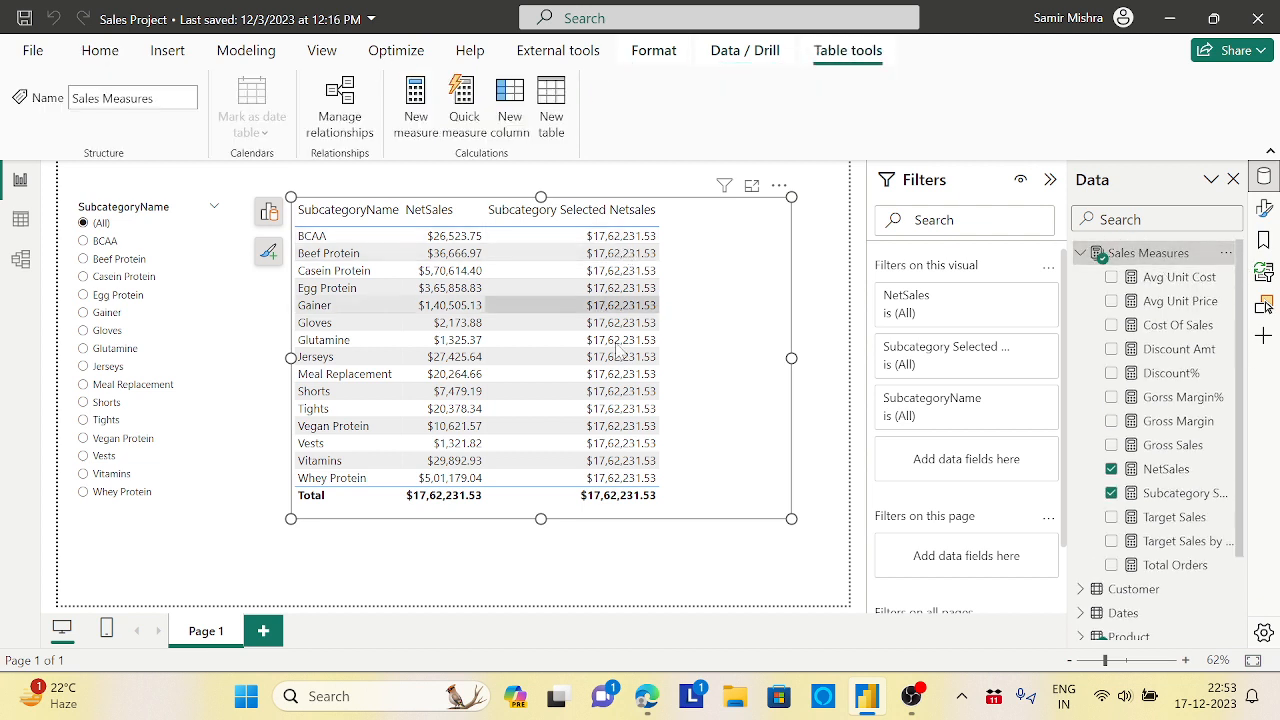
{"action": "left_click", "coordinate": [85, 243]}
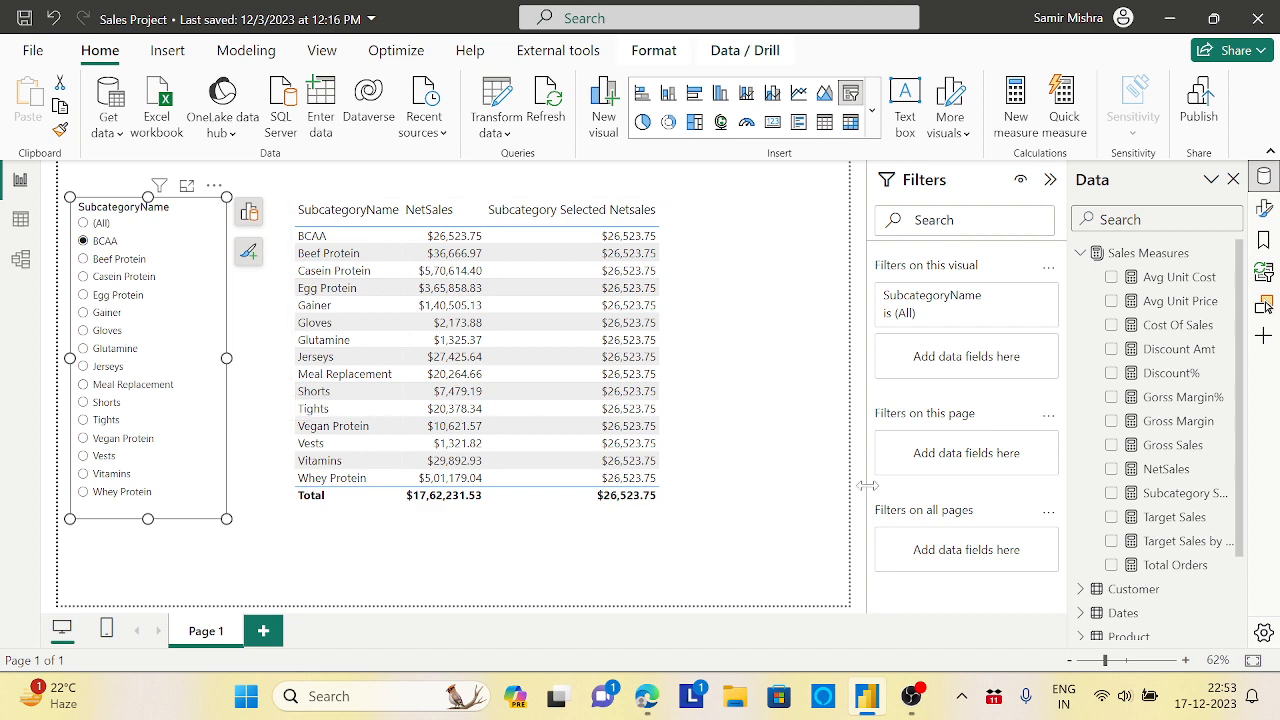
Review the SubCategory Picker table's formula, highlighting the (All) value in its ROW function, and return to the table visual.
{"action": "scroll", "coordinate": [1243, 497], "scroll_direction": "down", "scroll_amount": 2}
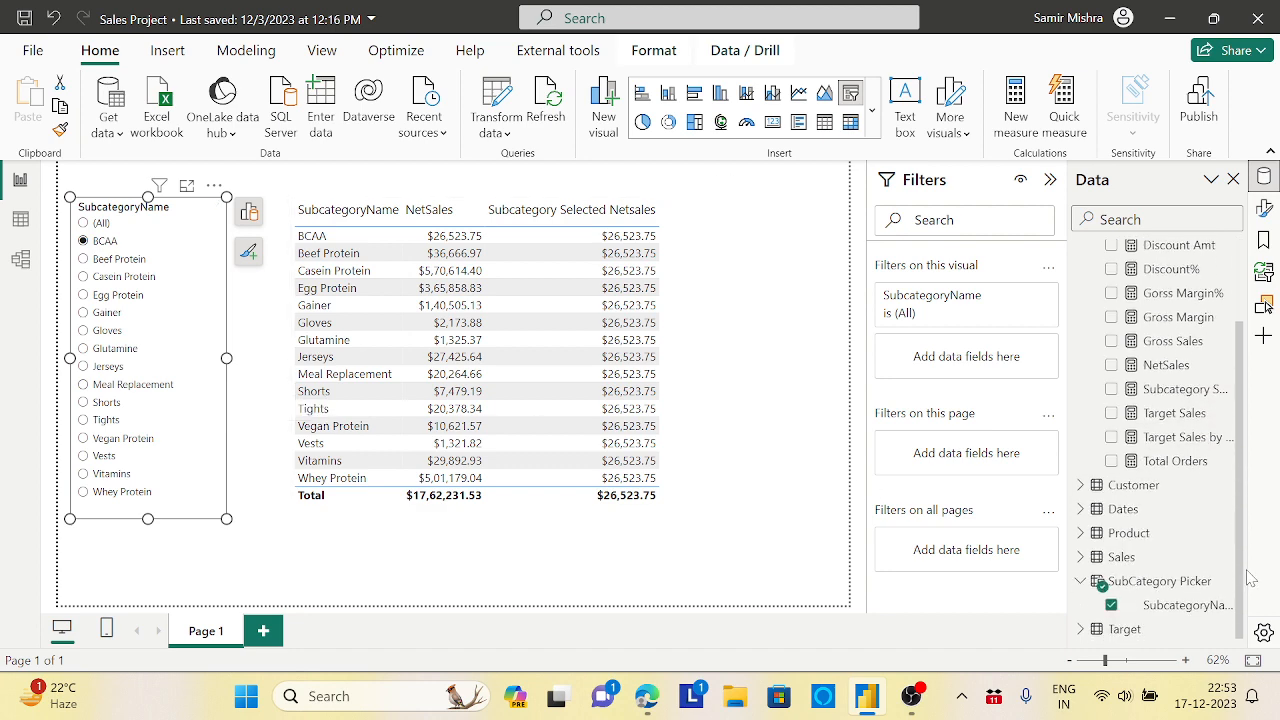
{"action": "left_click", "coordinate": [1178, 605]}
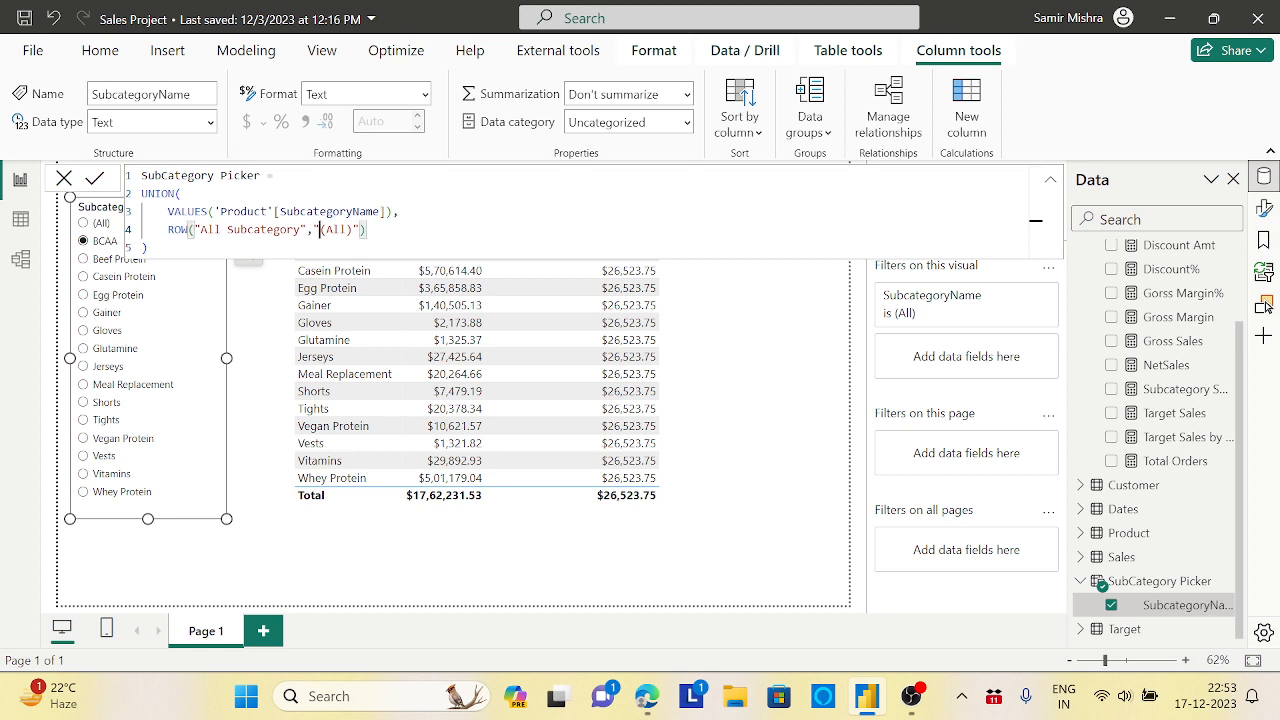
{"action": "left_click_drag", "start_coordinate": [318, 229], "coordinate": [353, 229]}
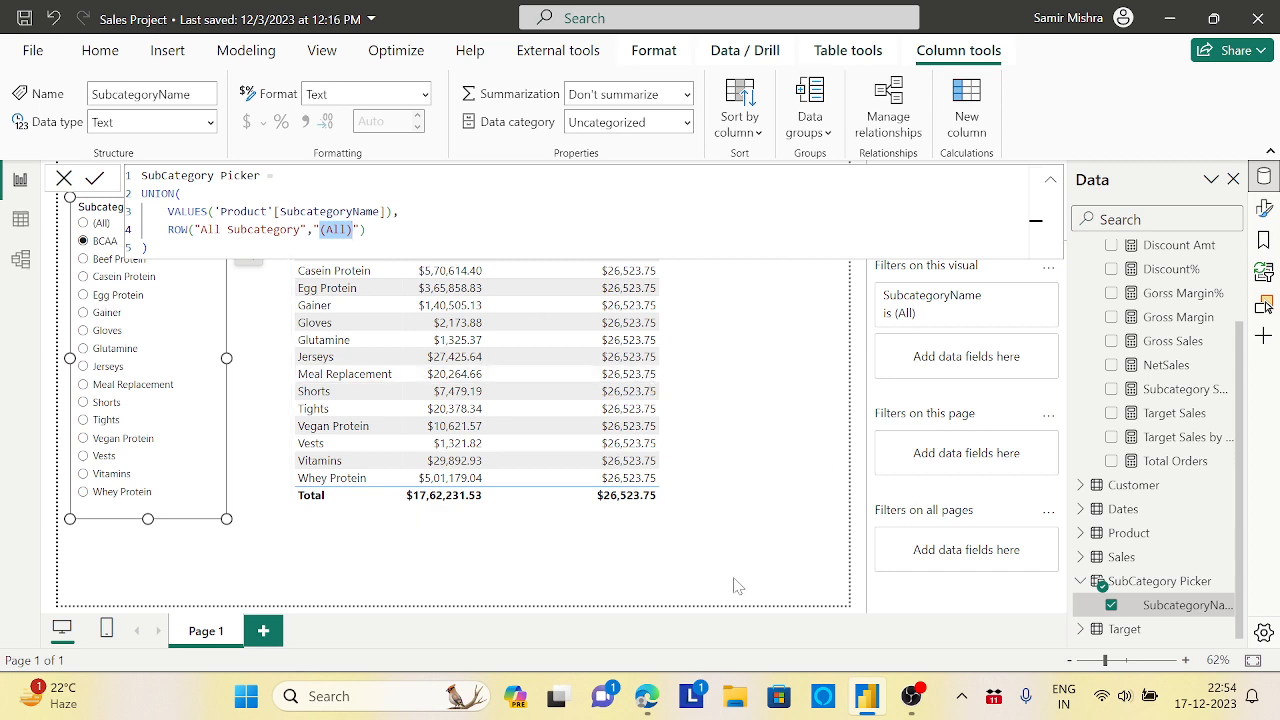
{"action": "left_click", "coordinate": [785, 480]}
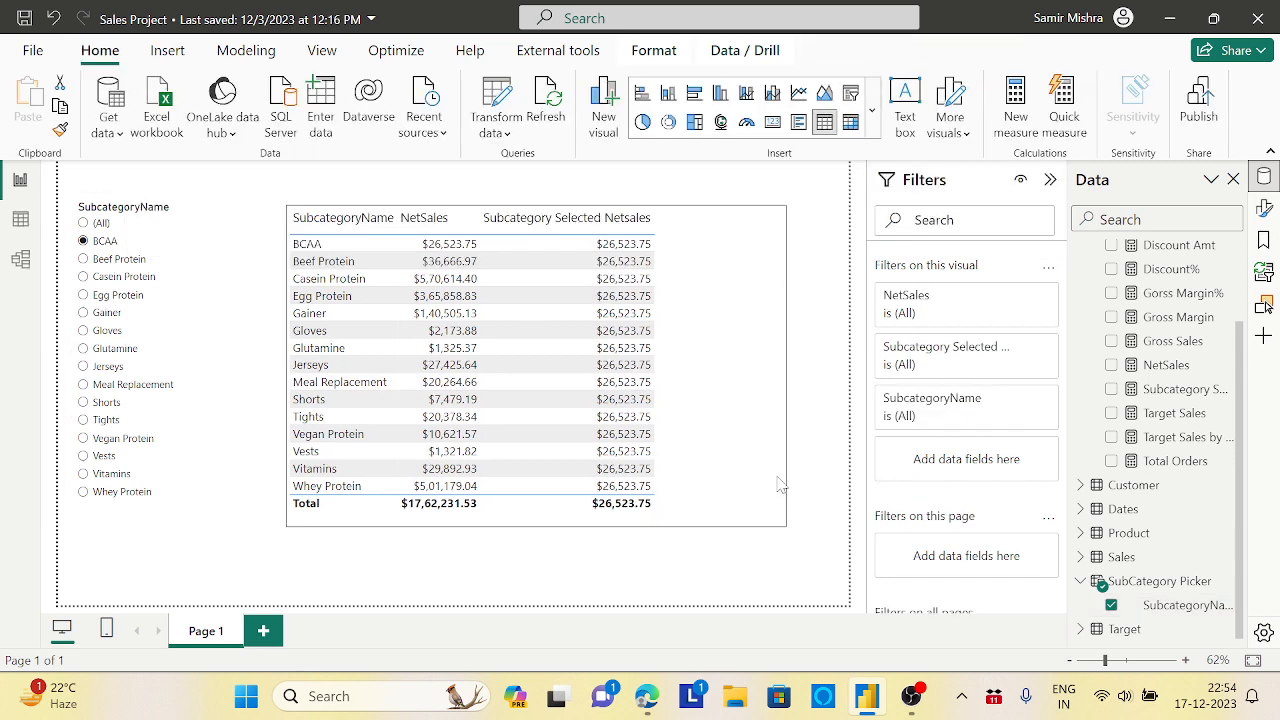